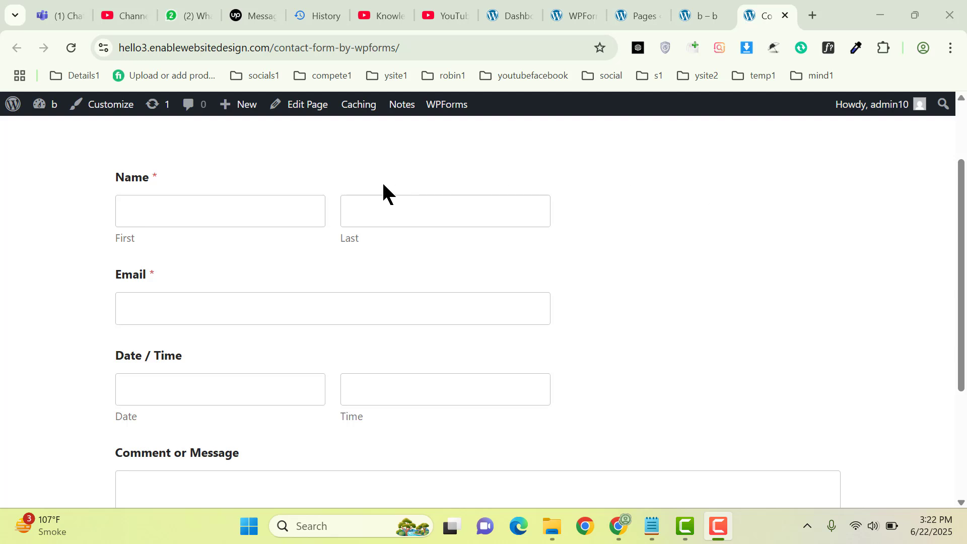
Open the site's installed plugins list in a new tab and look over the active Elementor plugins
{"action": "mouse_move", "coordinate": [52, 111]}
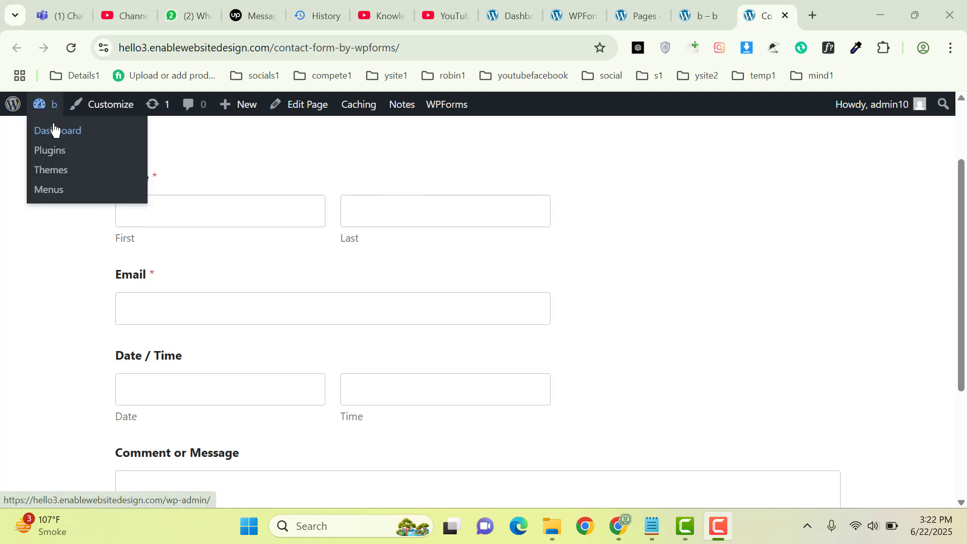
{"action": "middle_click", "coordinate": [49, 152]}
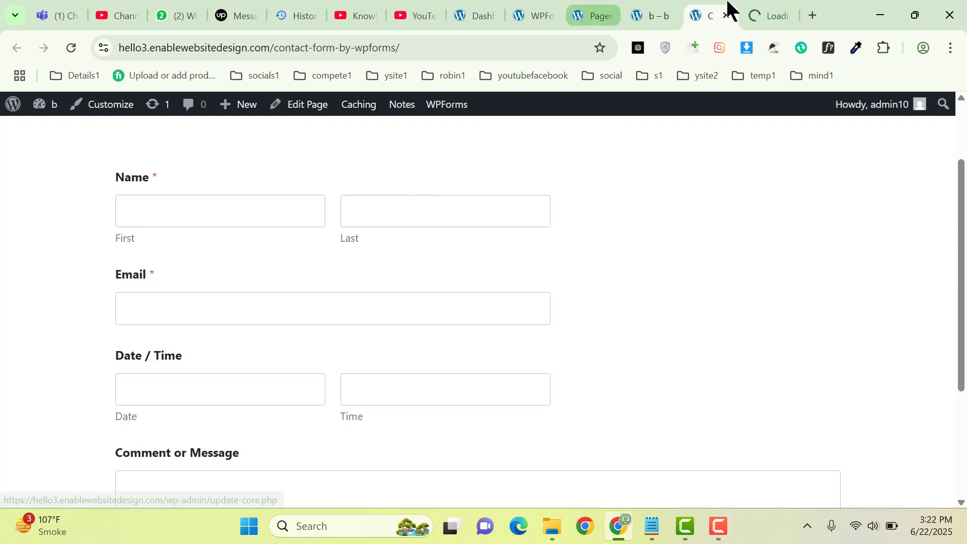
{"action": "left_click", "coordinate": [778, 9]}
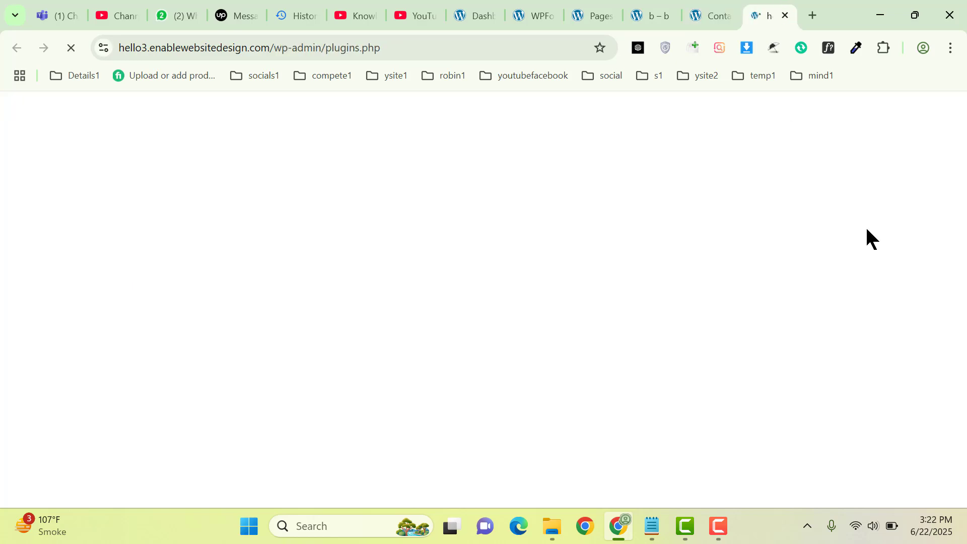
{"action": "scroll", "coordinate": [457, 306], "scroll_direction": "down", "scroll_amount": 3}
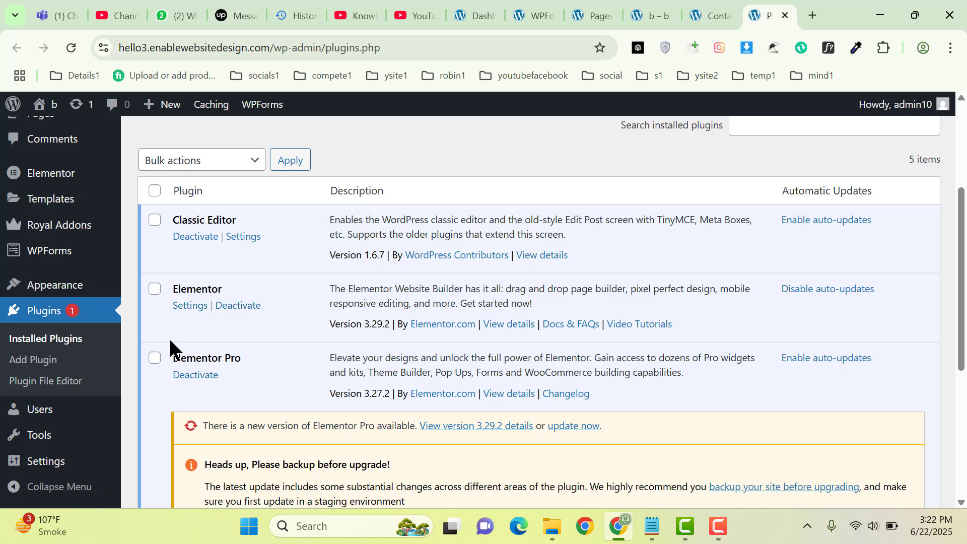
Create a new Elementor popup template named "Contact US1"
{"action": "mouse_move", "coordinate": [50, 204]}
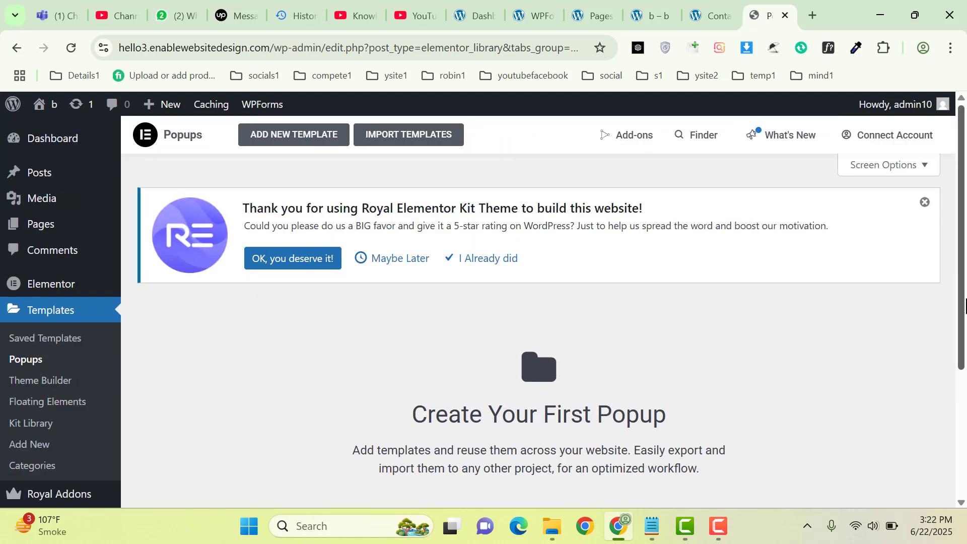
{"action": "scroll", "coordinate": [881, 354], "scroll_direction": "down", "scroll_amount": 3}
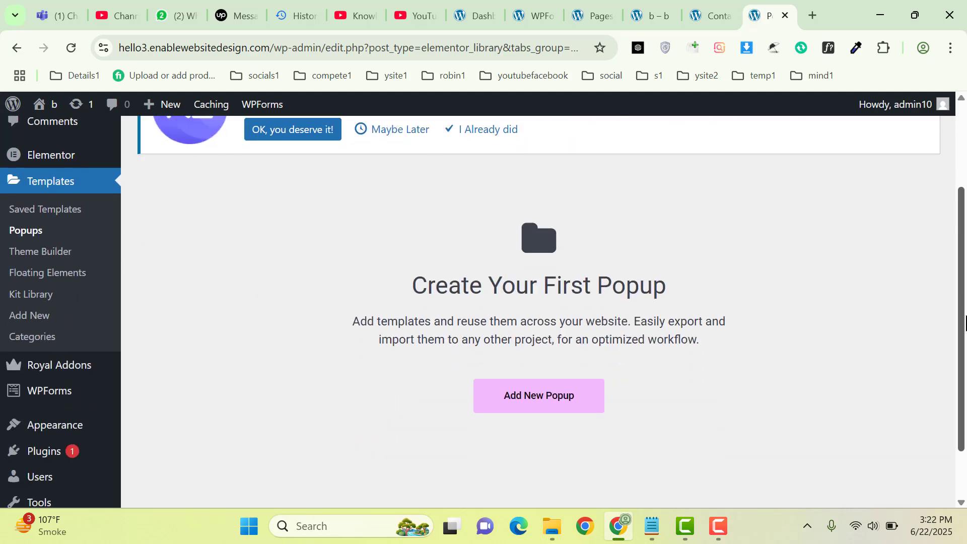
{"action": "left_click", "coordinate": [542, 401]}
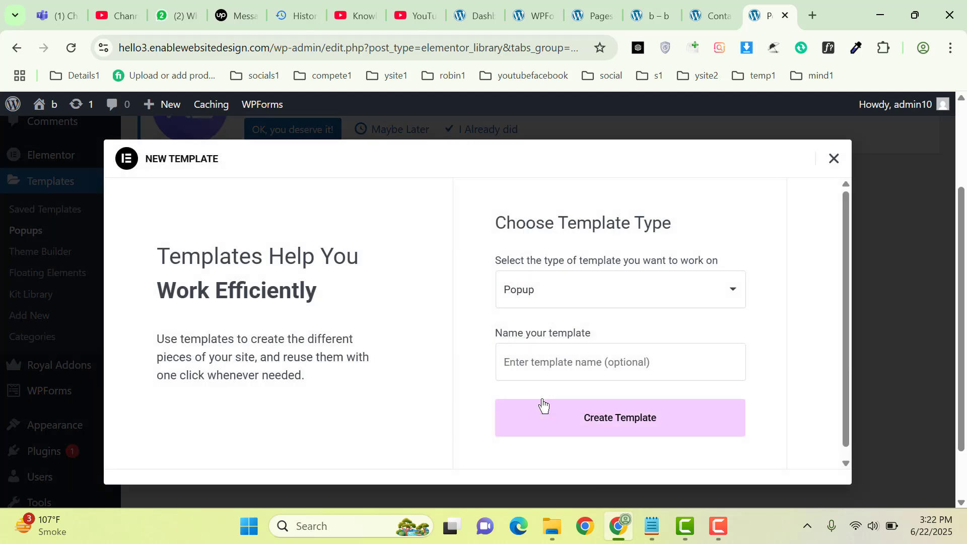
{"action": "left_click", "coordinate": [532, 356]}
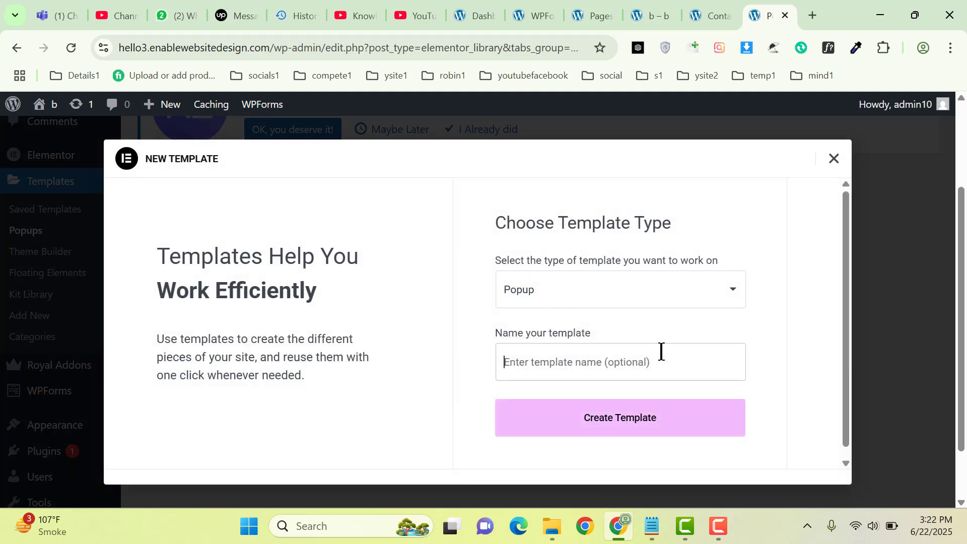
{"action": "type", "text": "Contact US1"}
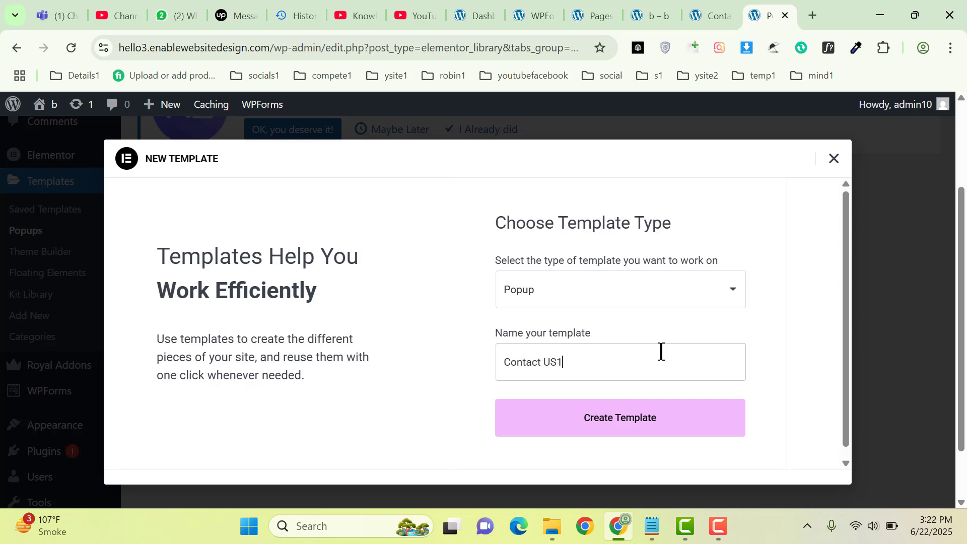
{"action": "left_click", "coordinate": [585, 408]}
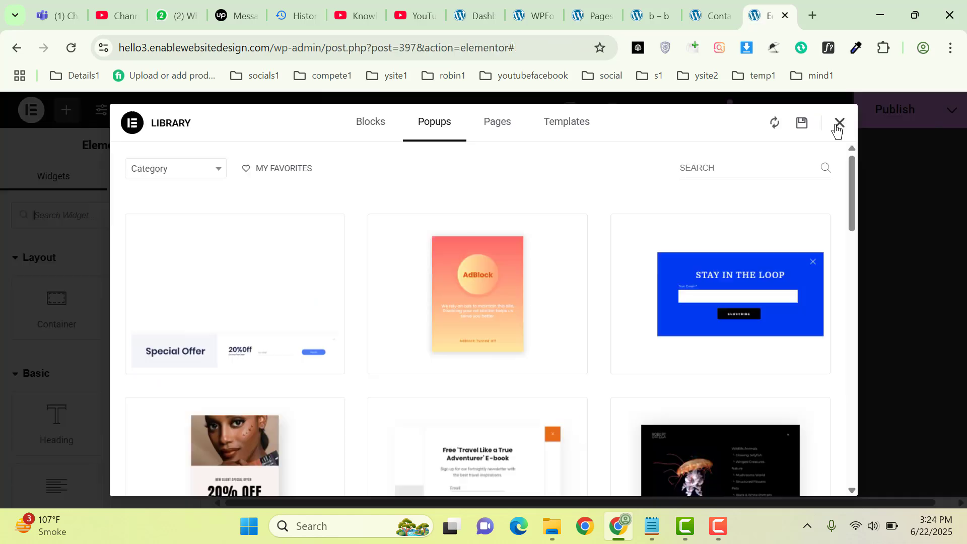
Dismiss the template library and add a single-column, downward Flexbox container to the popup
{"action": "left_click", "coordinate": [838, 125]}
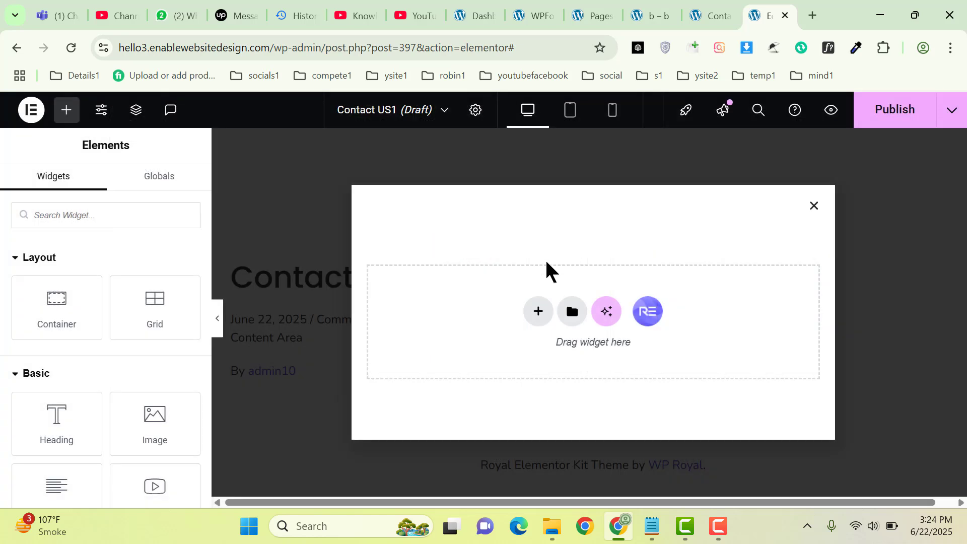
{"action": "left_click", "coordinate": [538, 318]}
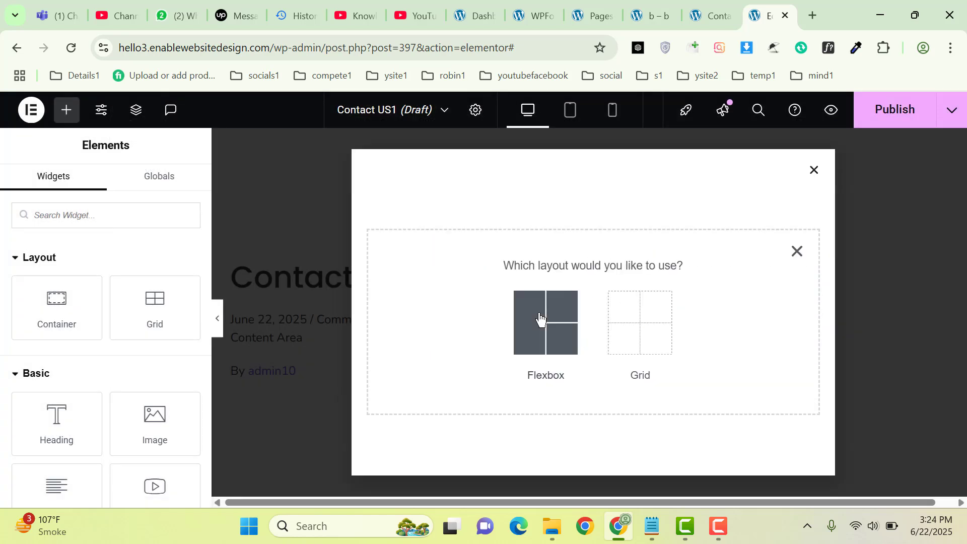
{"action": "left_click", "coordinate": [546, 318]}
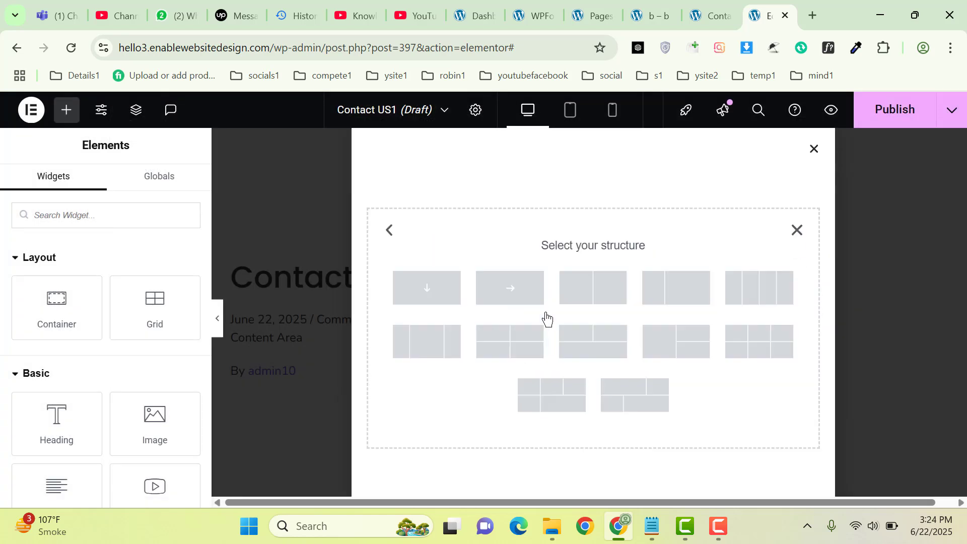
{"action": "left_click", "coordinate": [429, 291]}
Add a Heading widget to the container, title it "Contact Form" and align it to the center
{"action": "left_click", "coordinate": [595, 318]}
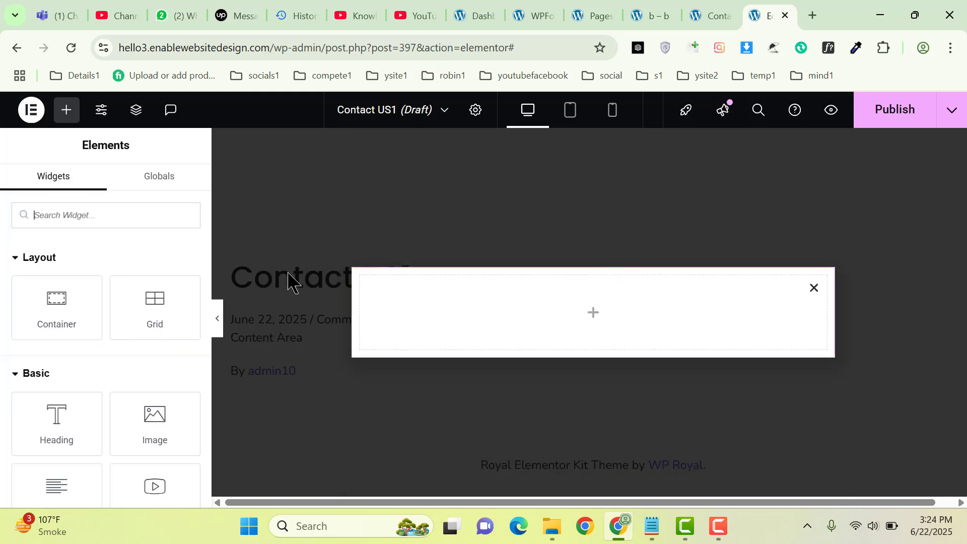
{"action": "left_click_drag", "start_coordinate": [47, 416], "coordinate": [490, 309]}
{"action": "double_click", "coordinate": [49, 336]}
{"action": "key", "text": "ctrl+a"}
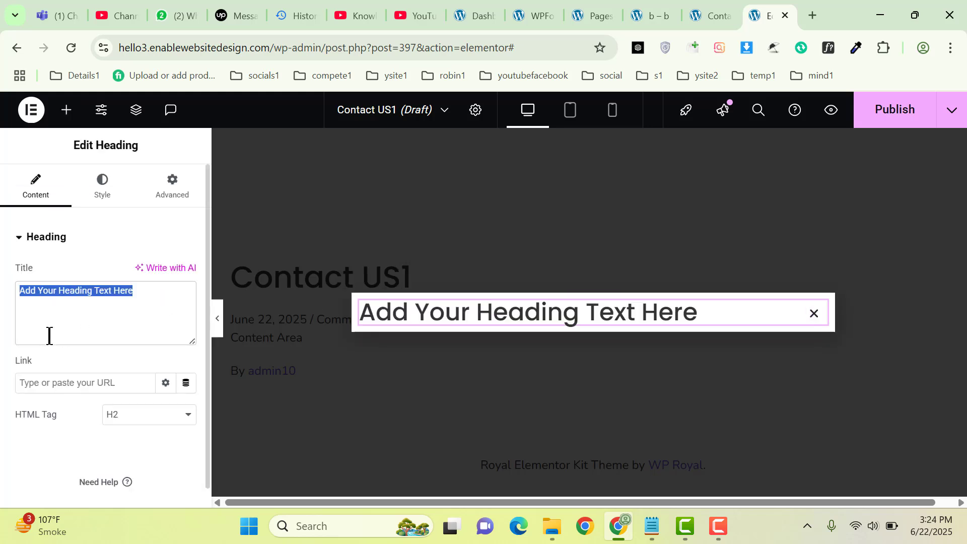
{"action": "type", "text": "C"}
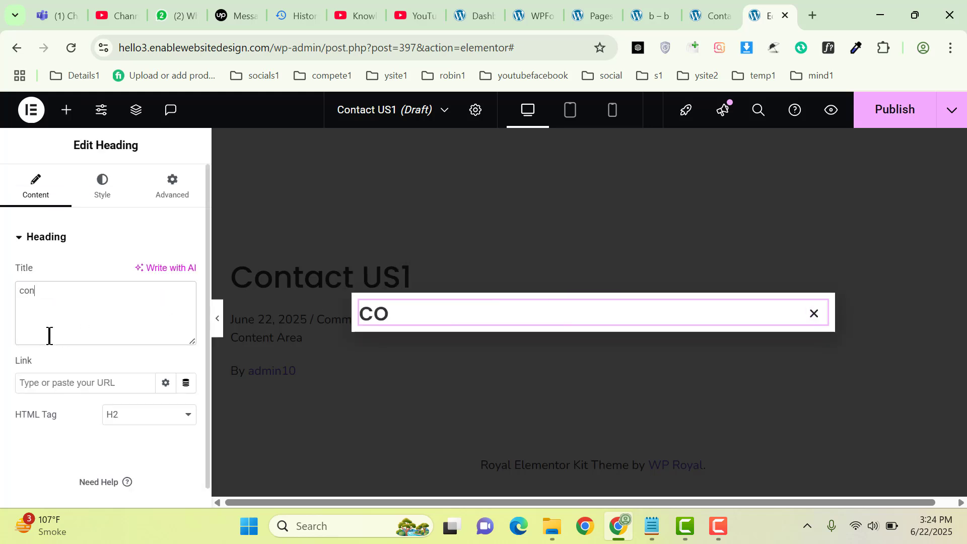
{"action": "key", "text": "BackSpace"}
{"action": "key", "text": "BackSpace"}
{"action": "key", "text": "BackSpace"}
{"action": "type", "text": "Contact Form"}
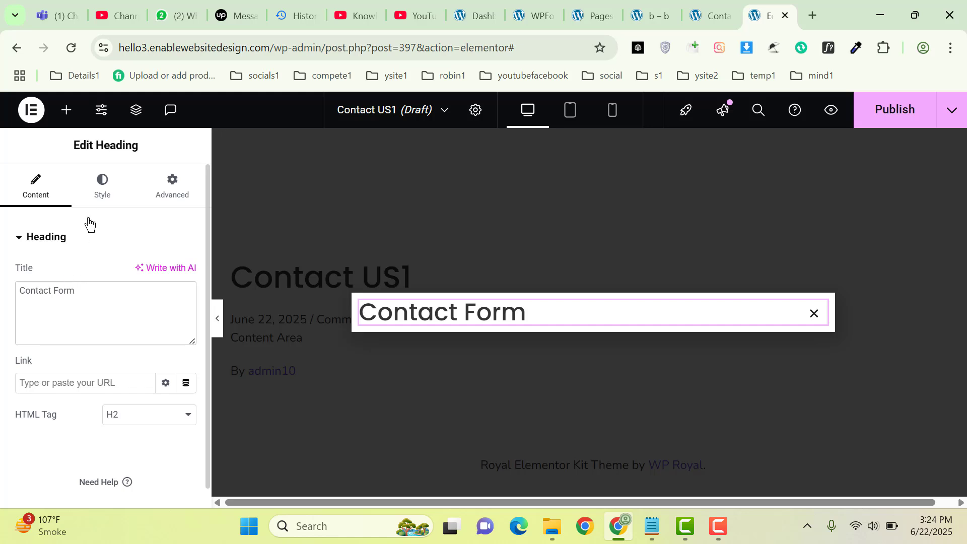
{"action": "left_click", "coordinate": [102, 187]}
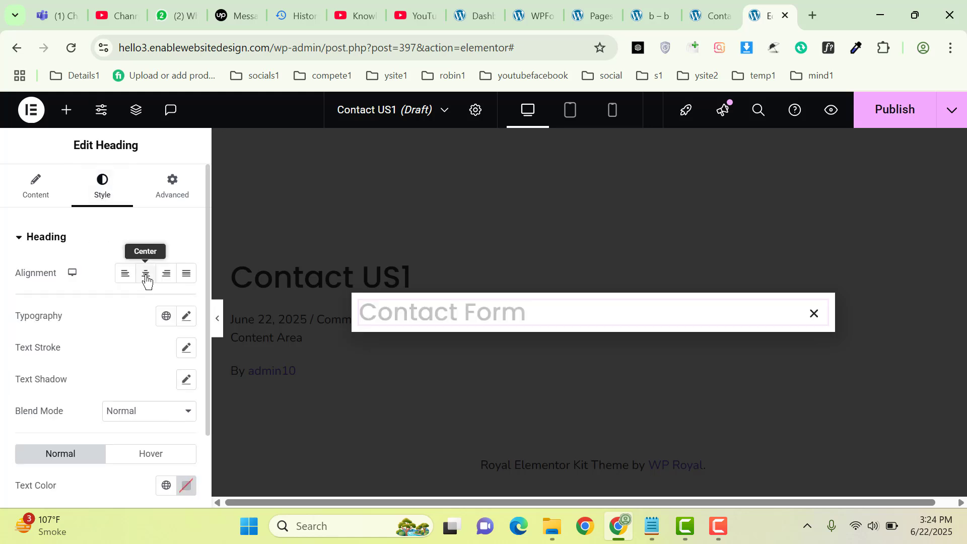
{"action": "left_click", "coordinate": [146, 275]}
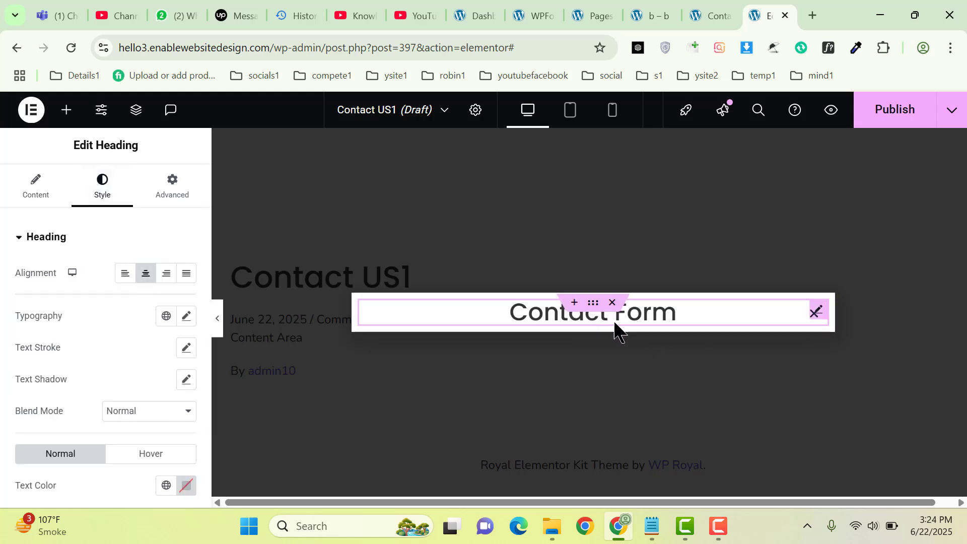
Set the popup container's padding to 20 px on all sides
{"action": "left_click", "coordinate": [593, 302]}
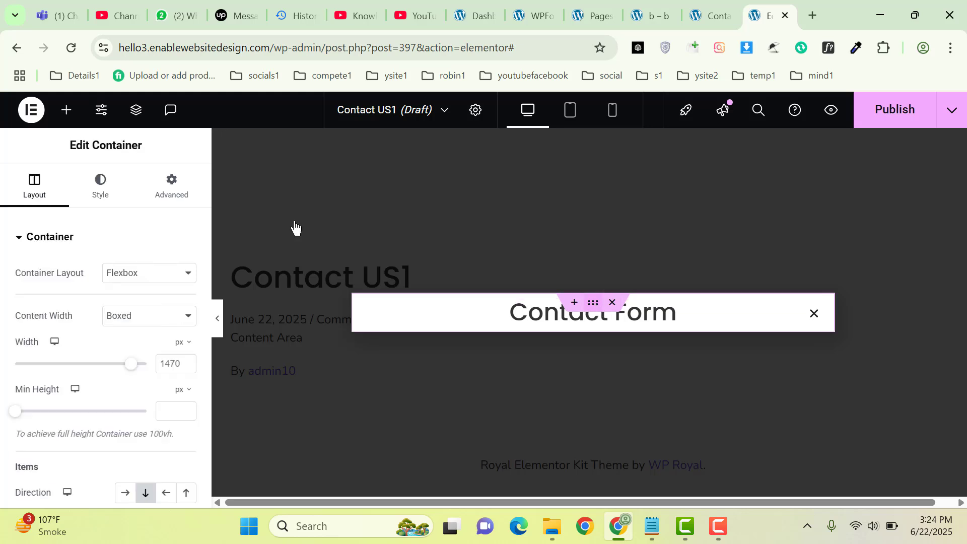
{"action": "left_click", "coordinate": [174, 191]}
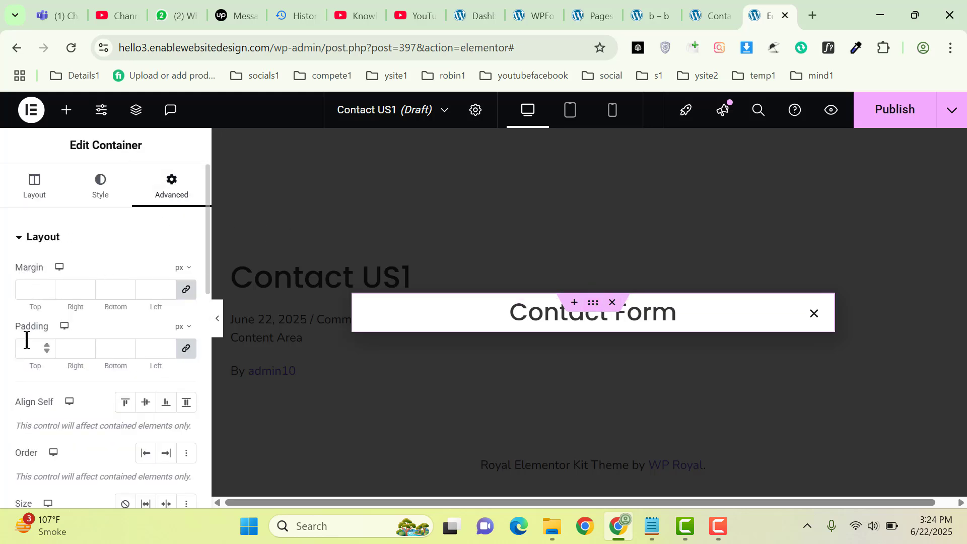
{"action": "type", "text": "20"}
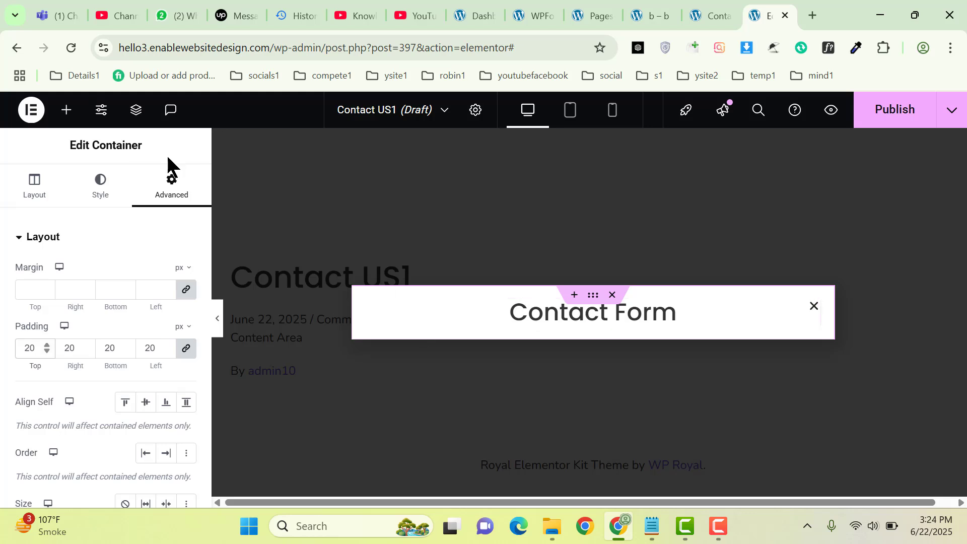
Search the widgets for "code" and place a Shortcode widget below the Contact Form heading
{"action": "left_click", "coordinate": [67, 111]}
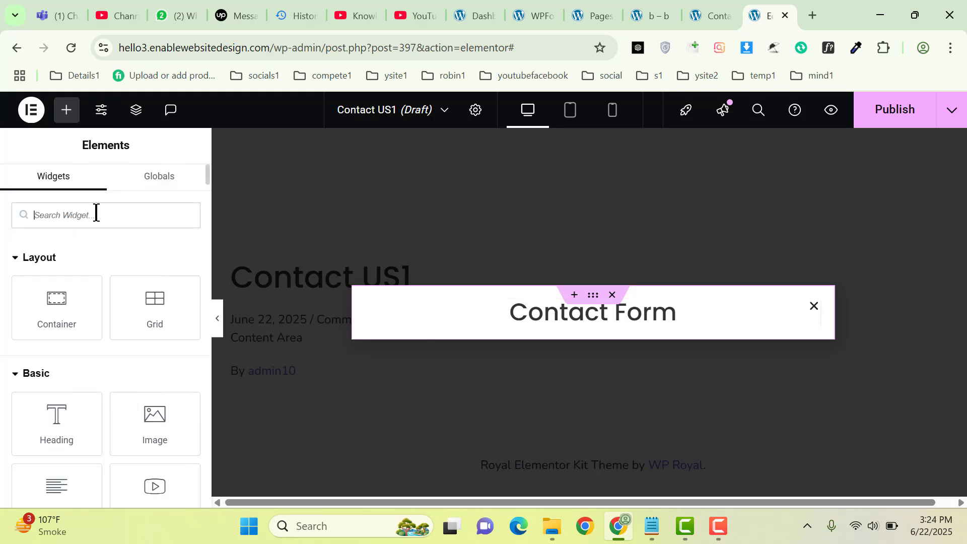
{"action": "type", "text": "code"}
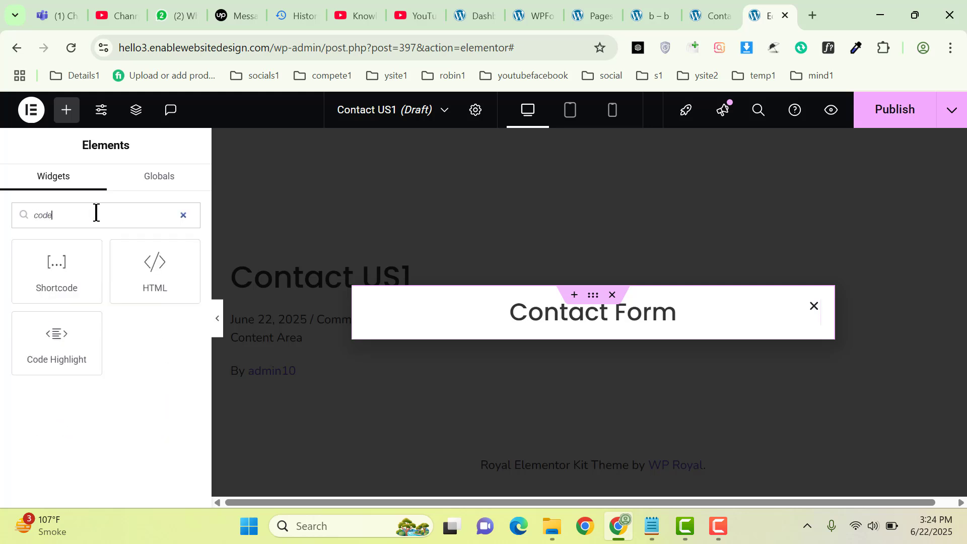
{"action": "left_click_drag", "start_coordinate": [48, 282], "coordinate": [603, 322]}
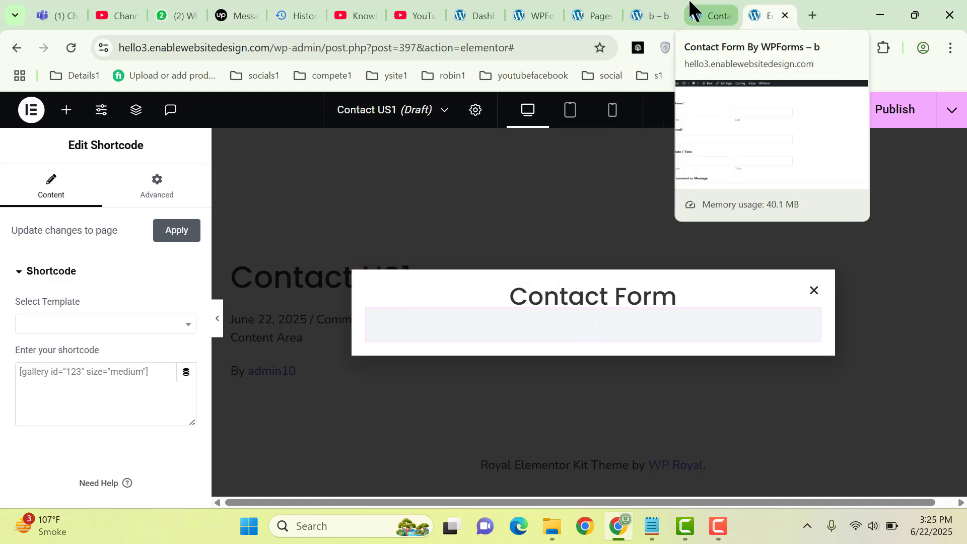
Copy the shortcode of the "Enablewebsitedesign - WPForms" form from the WPForms overview in another tab
{"action": "left_click", "coordinate": [666, 6]}
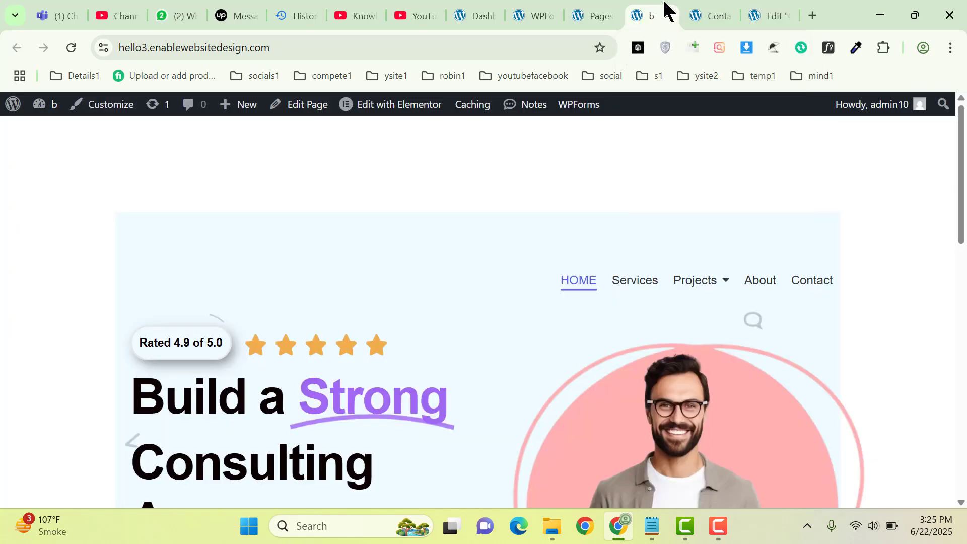
{"action": "left_click", "coordinate": [604, 13]}
{"action": "mouse_move", "coordinate": [82, 328]}
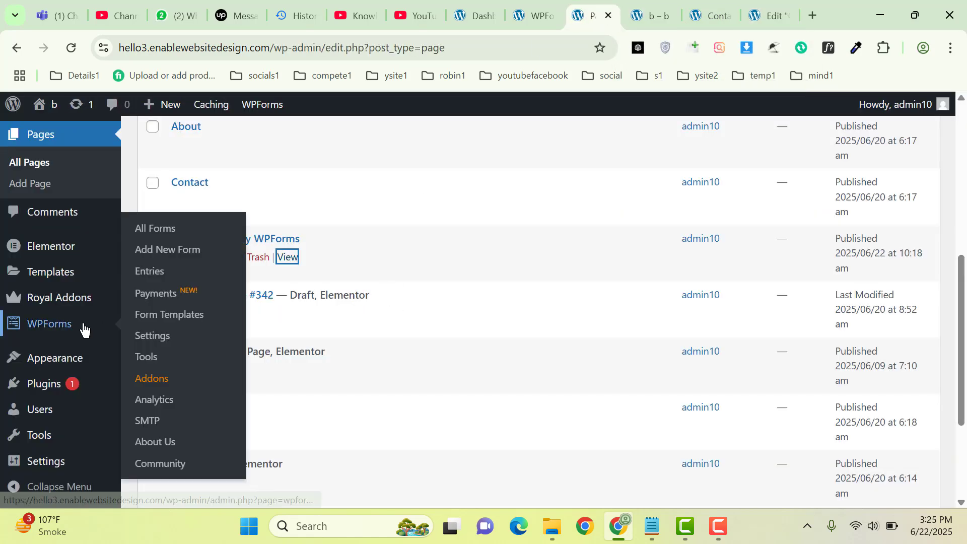
{"action": "left_click", "coordinate": [168, 240]}
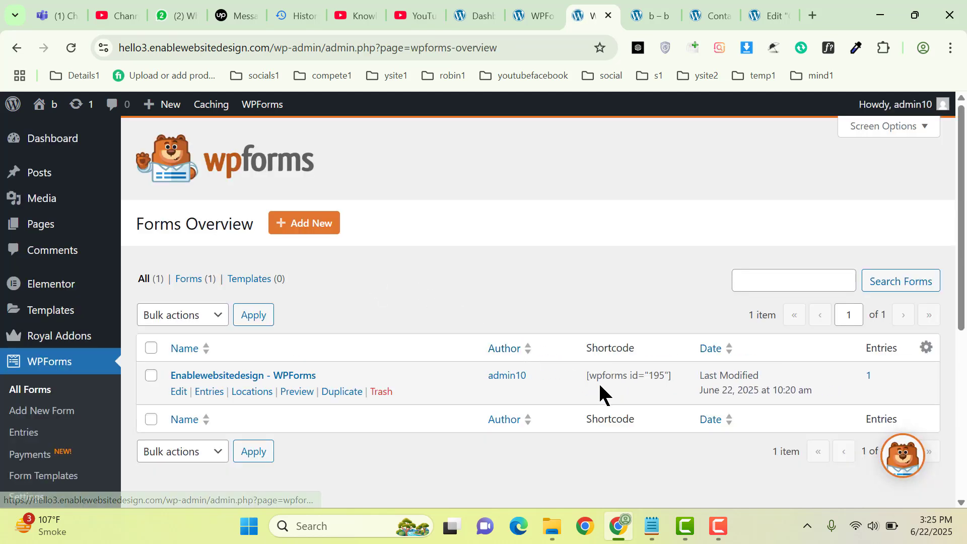
{"action": "left_click_drag", "start_coordinate": [587, 381], "coordinate": [679, 381]}
{"action": "key", "text": "ctrl+c"}
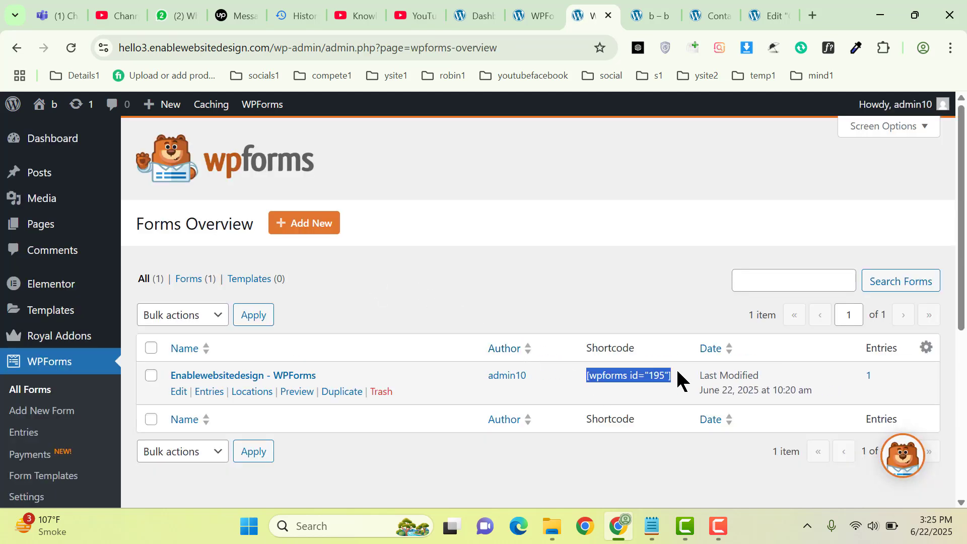
Return to the popup editor and paste [wpforms id="195"] into the Shortcode widget so the form renders
{"action": "left_click", "coordinate": [761, 12]}
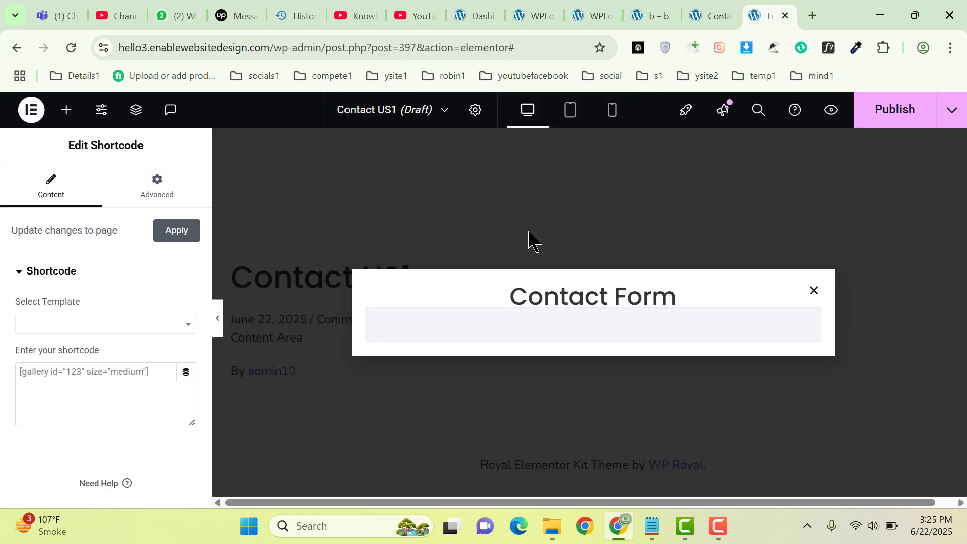
{"action": "left_click", "coordinate": [59, 400]}
{"action": "key", "text": "ctrl+v"}
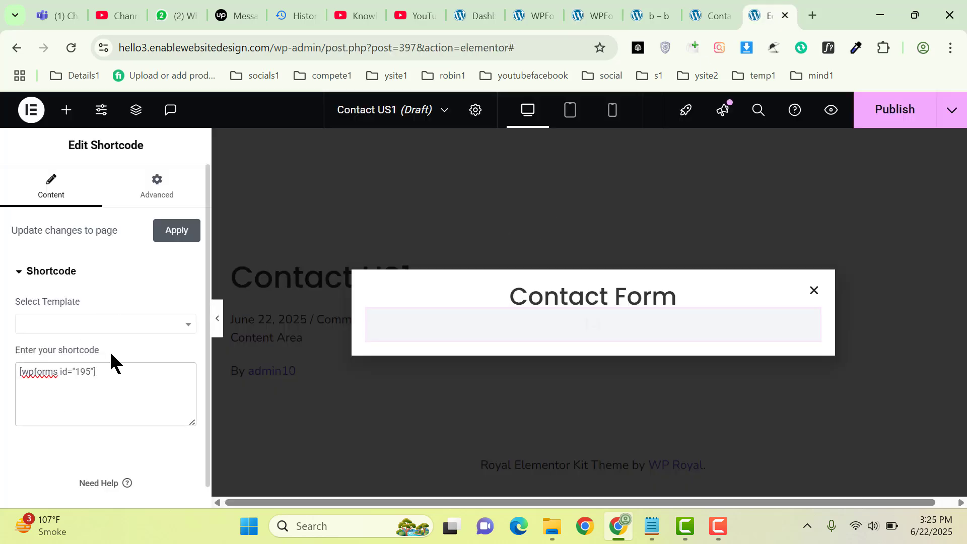
{"action": "left_click", "coordinate": [106, 332]}
{"action": "left_click", "coordinate": [105, 332]}
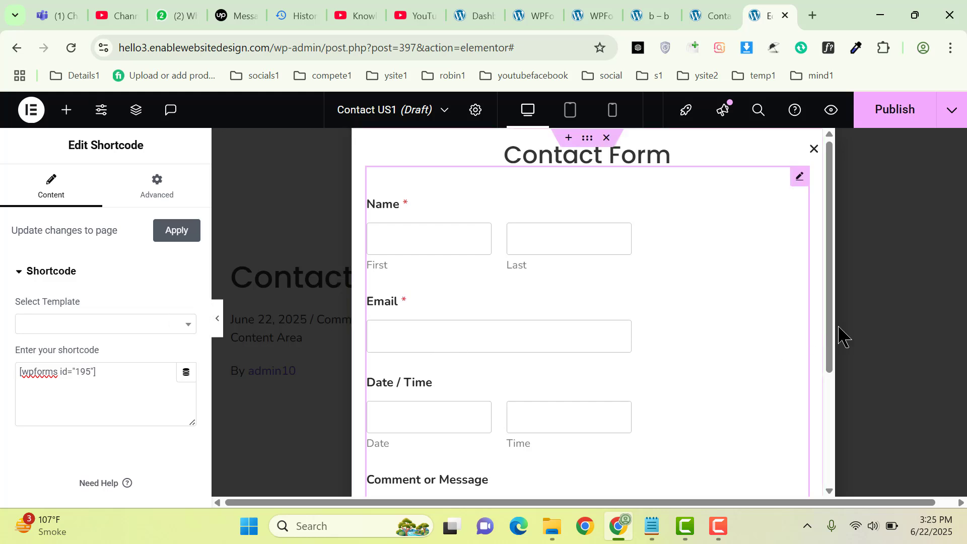
Set Justify Content to center in the popup container's layout settings
{"action": "left_click", "coordinate": [587, 142]}
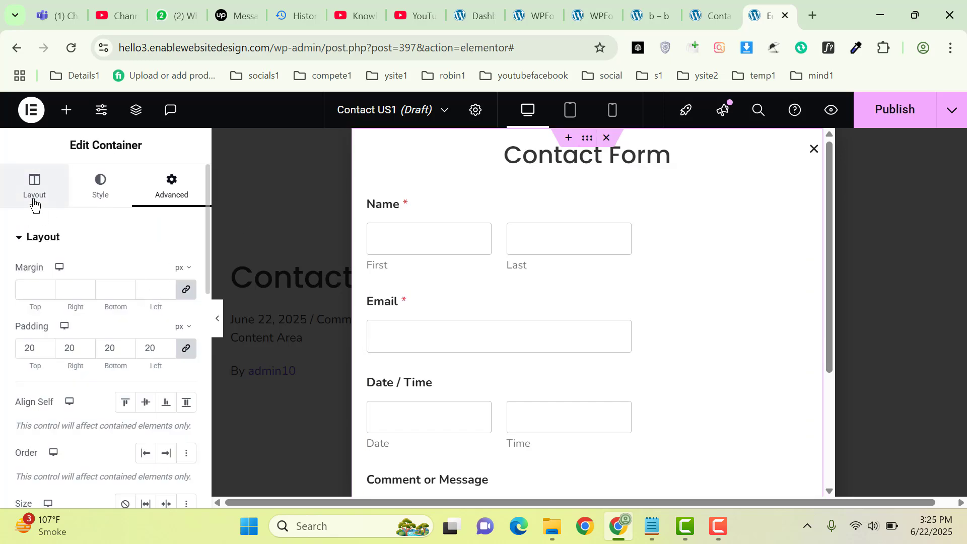
{"action": "left_click", "coordinate": [33, 201]}
{"action": "scroll", "coordinate": [187, 324], "scroll_direction": "down", "scroll_amount": 4}
Start publishing the popup and add a display condition that includes the Entire Site
{"action": "left_click", "coordinate": [895, 109]}
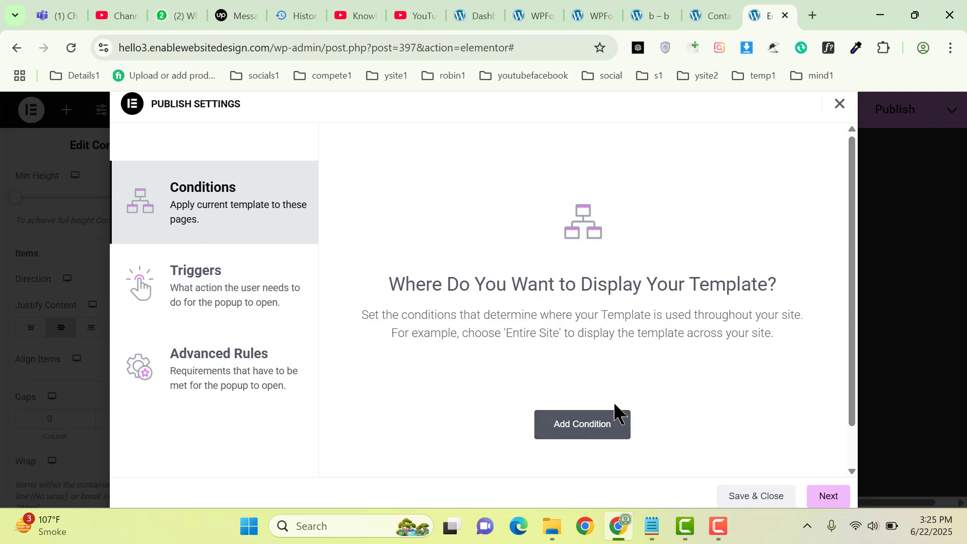
{"action": "left_click", "coordinate": [571, 423]}
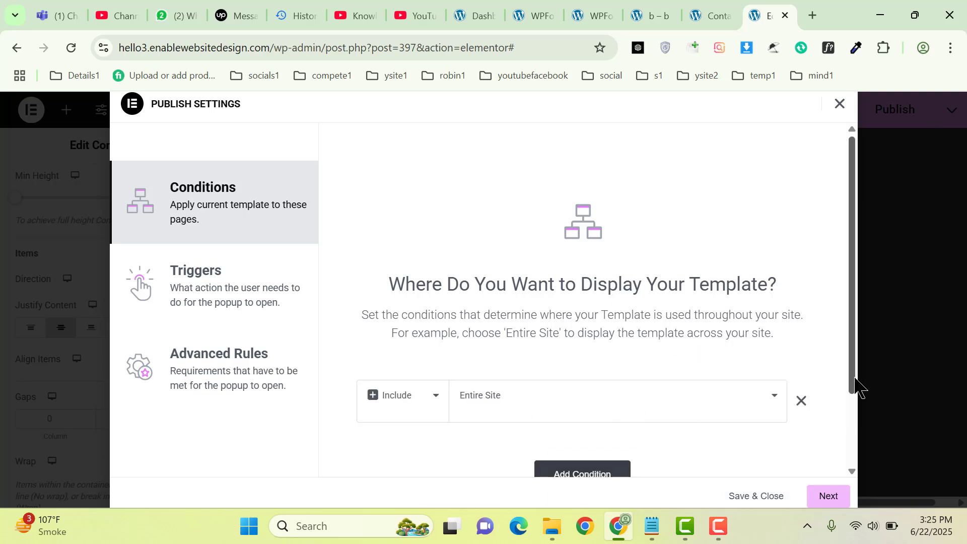
Enable the On Page Load trigger in the popup's publish settings
{"action": "left_click_drag", "start_coordinate": [859, 388], "coordinate": [854, 434]}
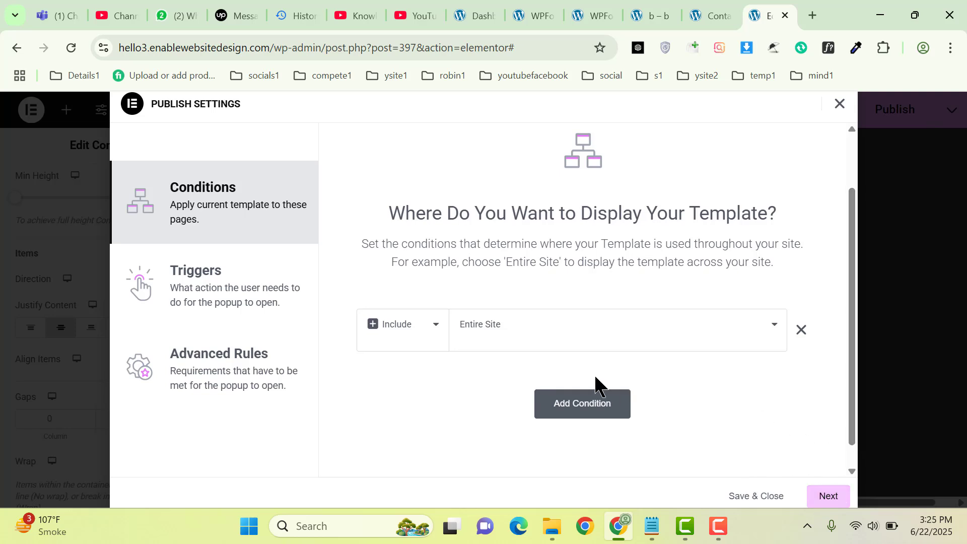
{"action": "left_click", "coordinate": [211, 285]}
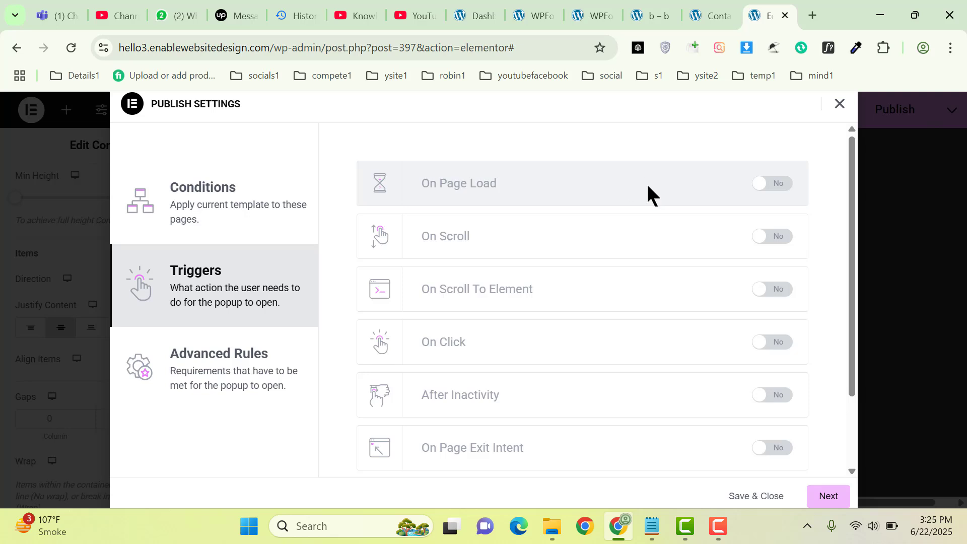
{"action": "left_click", "coordinate": [776, 186]}
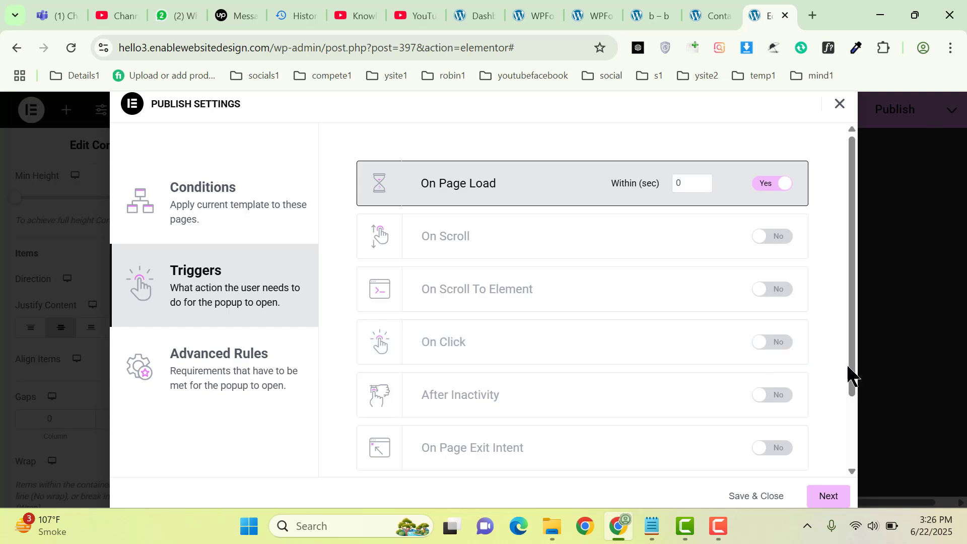
{"action": "left_click_drag", "start_coordinate": [847, 388], "coordinate": [837, 359]}
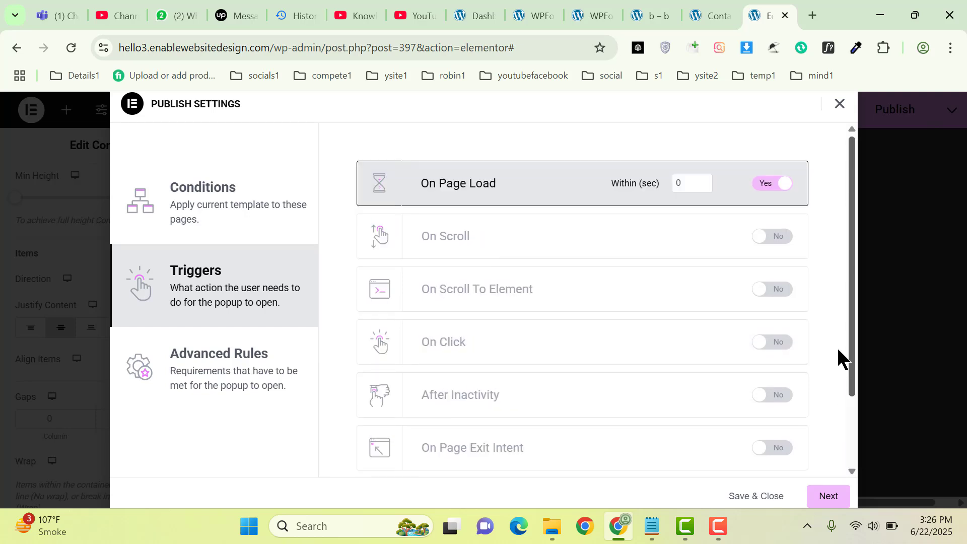
Set the On Page Load trigger to open within 2 seconds, and save and close the publish settings
{"action": "left_click", "coordinate": [206, 381]}
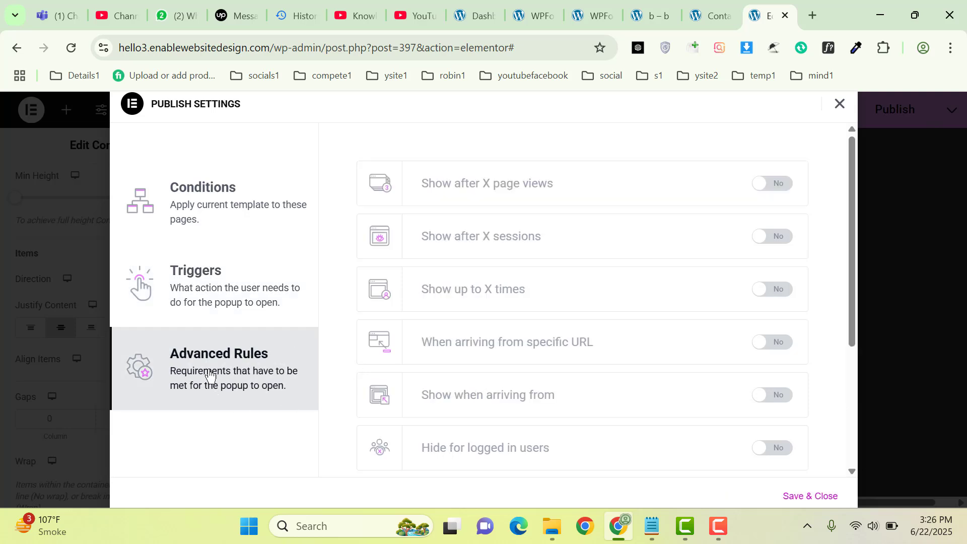
{"action": "left_click", "coordinate": [220, 230]}
{"action": "left_click", "coordinate": [829, 497]}
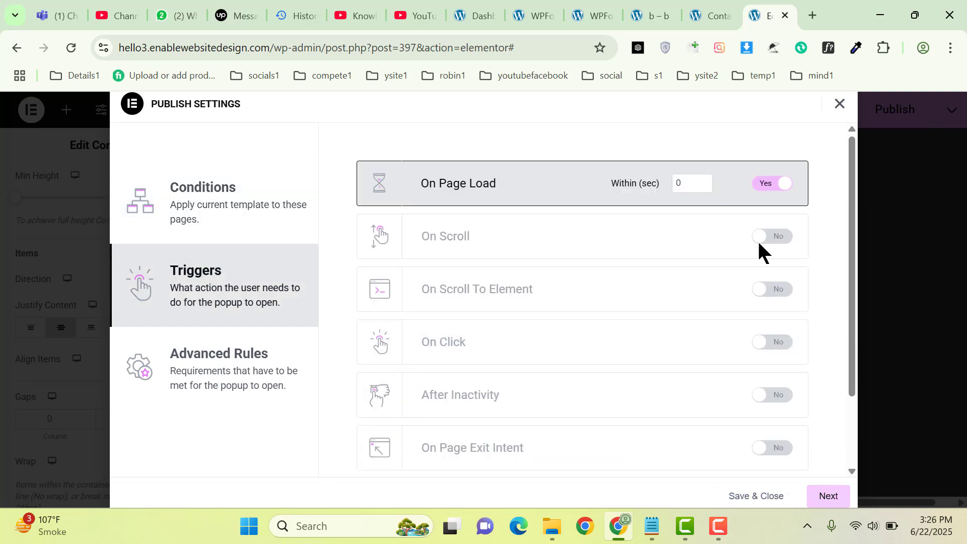
{"action": "double_click", "coordinate": [680, 183]}
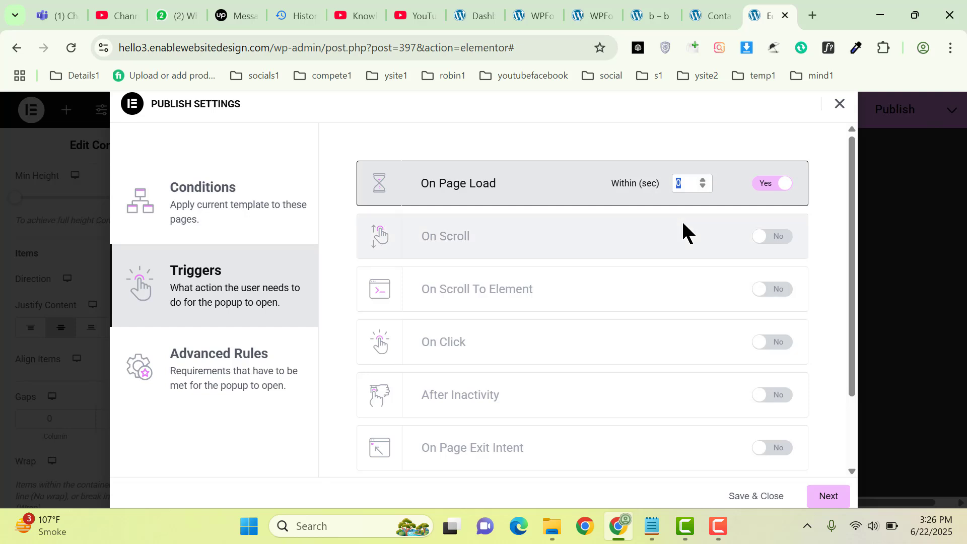
{"action": "type", "text": "2"}
{"action": "left_click", "coordinate": [826, 496]}
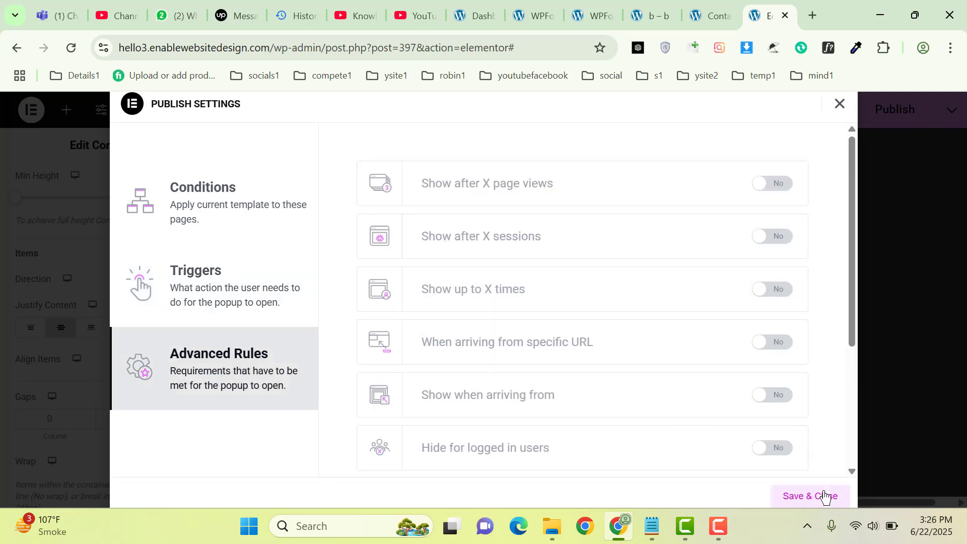
{"action": "left_click", "coordinate": [808, 500]}
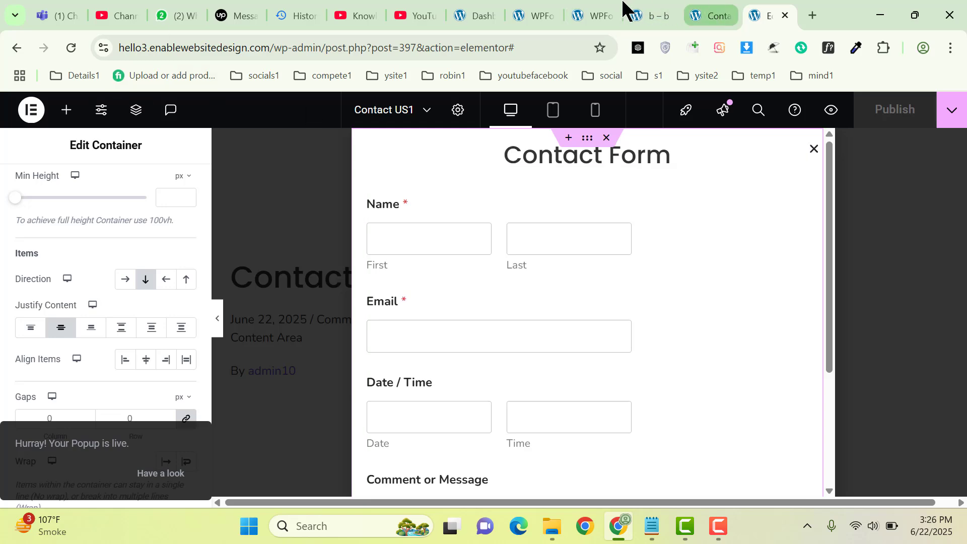
{"action": "left_click", "coordinate": [458, 9]}
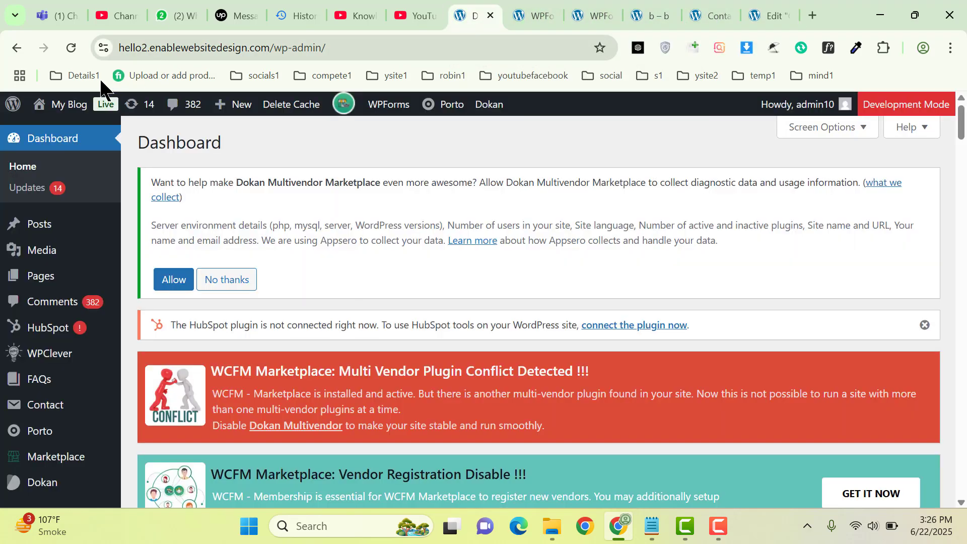
{"action": "middle_click", "coordinate": [65, 104]}
{"action": "left_click", "coordinate": [491, 9]}
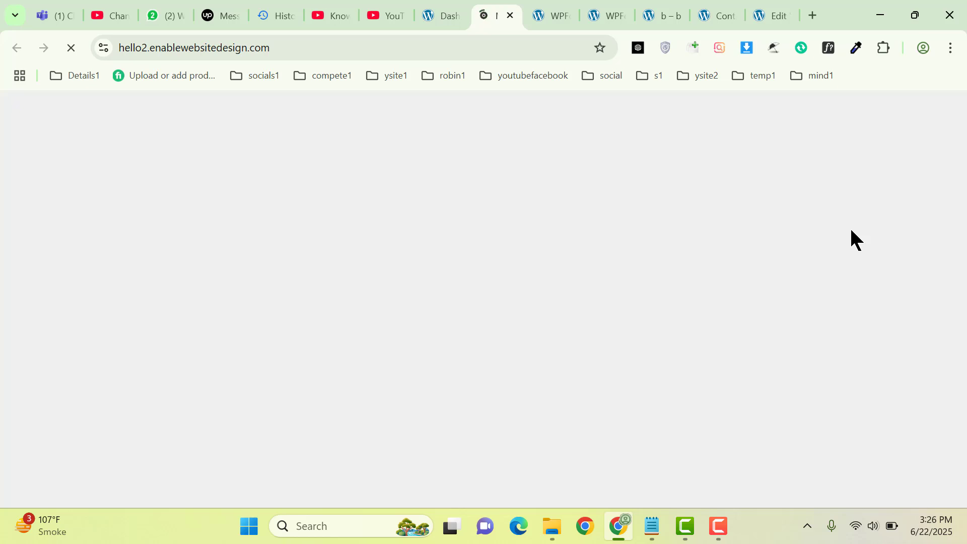
Reload the hello3.enablewebsitedesign.com home page to check the contact form popup on page load, and close the popup
{"action": "left_click", "coordinate": [670, 13]}
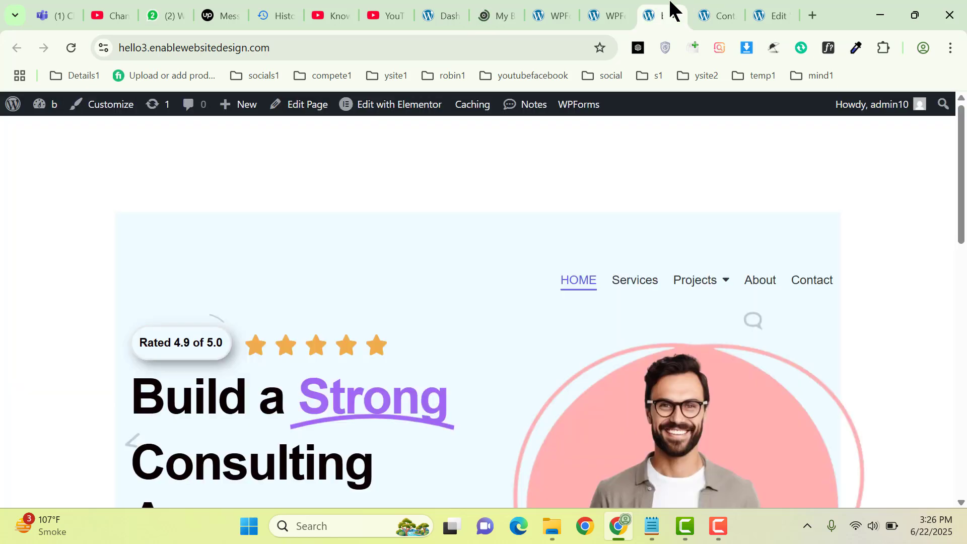
{"action": "left_click", "coordinate": [71, 47]}
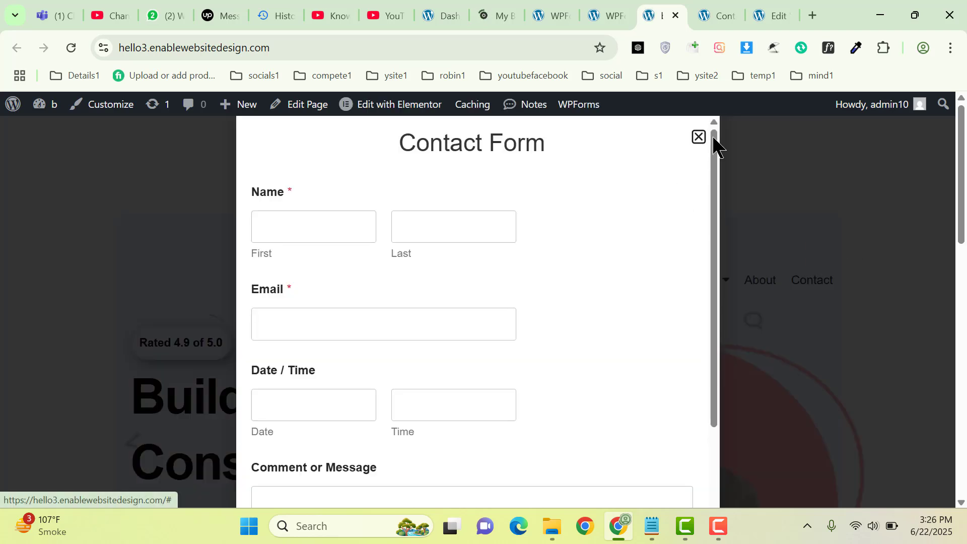
{"action": "left_click", "coordinate": [699, 138]}
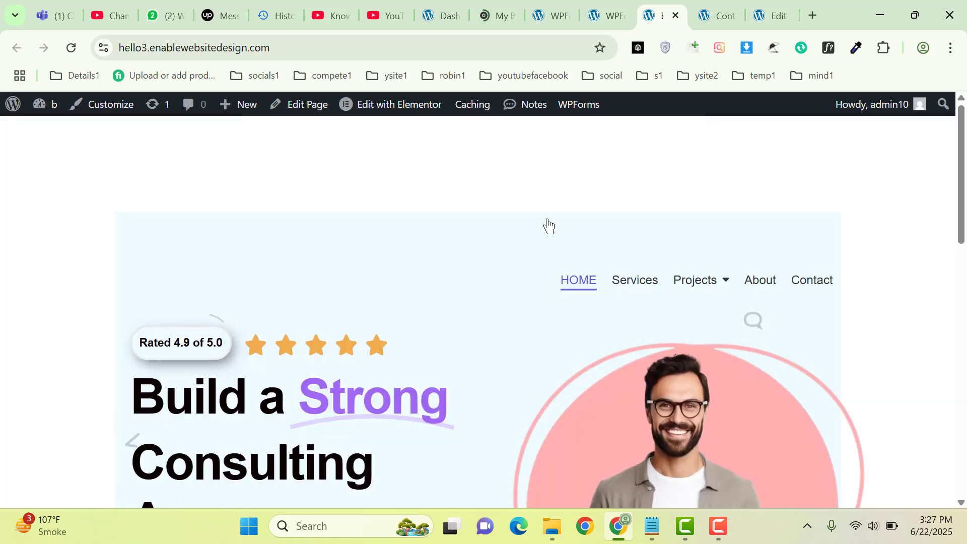
Open the hello3 site's Add Plugins page and search the plugins for "popup"
{"action": "left_click", "coordinate": [715, 15]}
{"action": "mouse_move", "coordinate": [46, 107]}
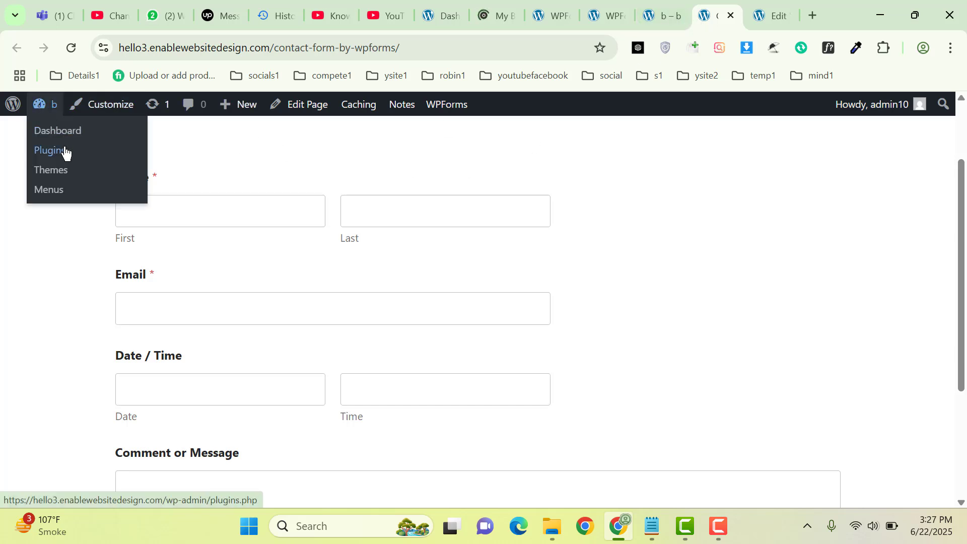
{"action": "left_click", "coordinate": [65, 151]}
{"action": "left_click_drag", "start_coordinate": [696, 7], "coordinate": [759, 11]}
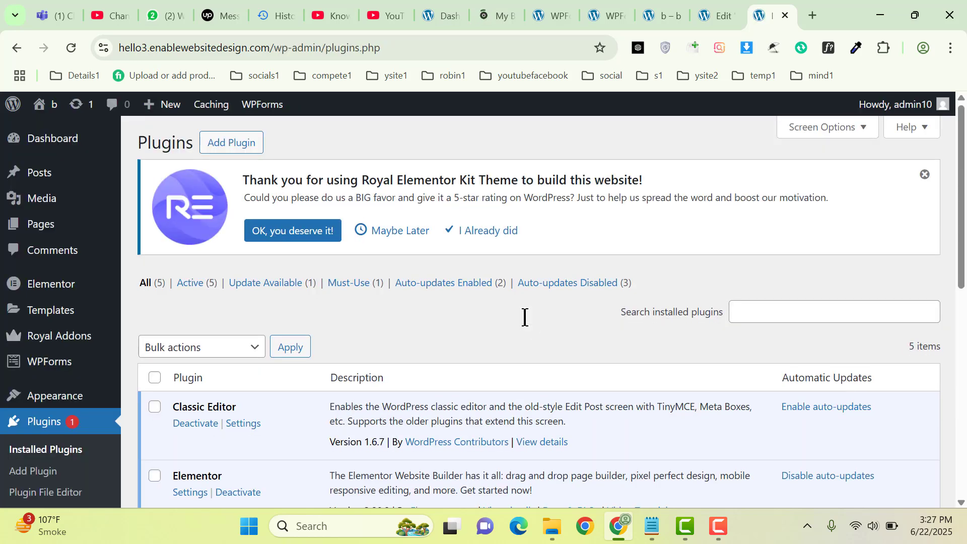
{"action": "left_click", "coordinate": [233, 143]}
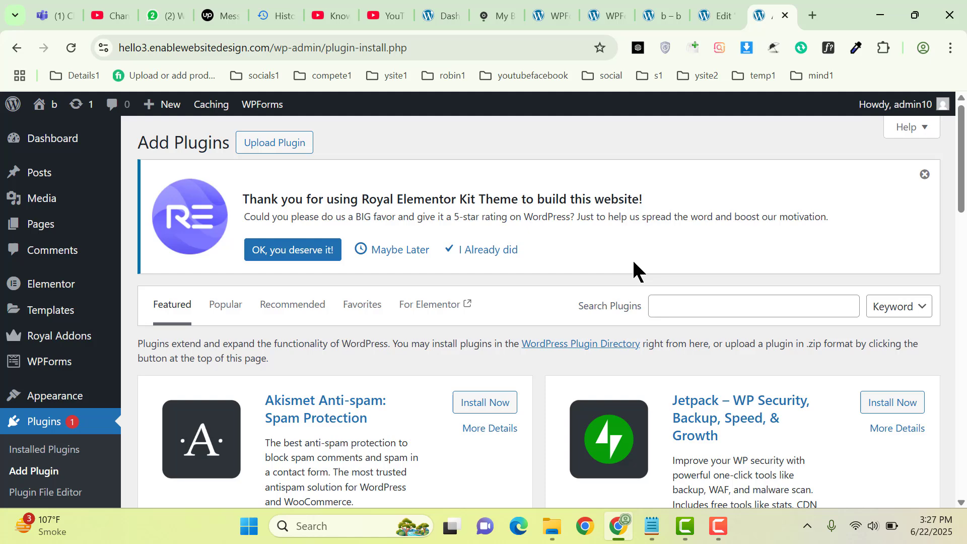
{"action": "left_click", "coordinate": [720, 296]}
{"action": "type", "text": "popup"}
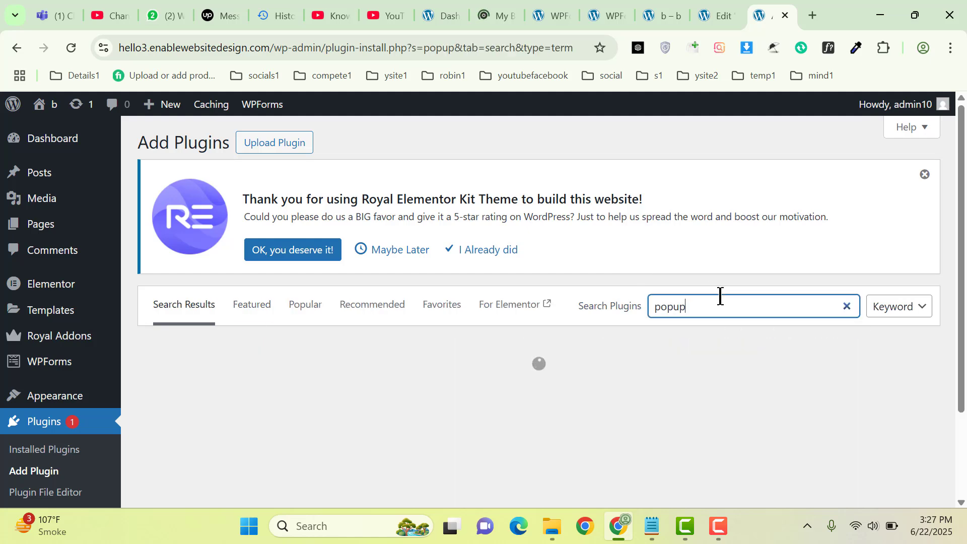
Install and activate the Popup Maker plugin from the search results
{"action": "left_click", "coordinate": [925, 174]}
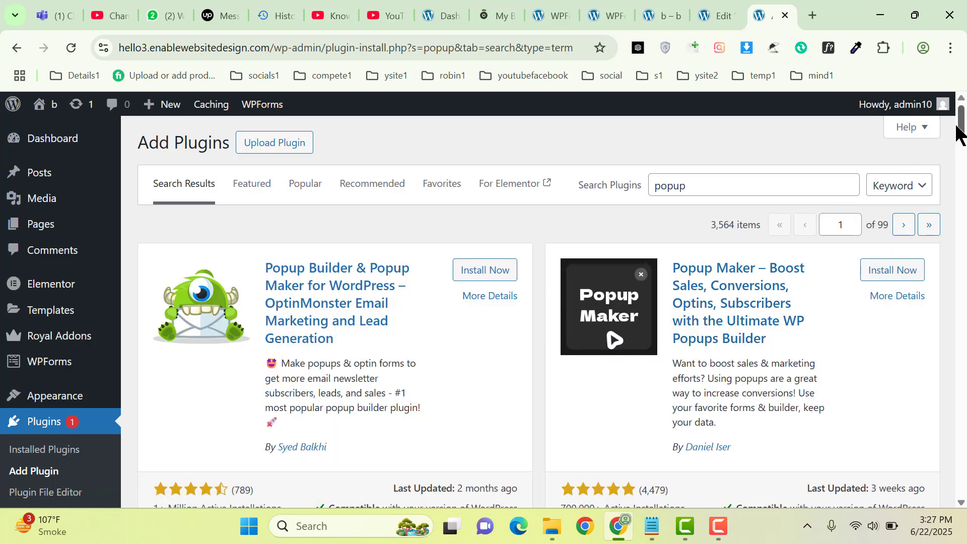
{"action": "scroll", "coordinate": [960, 121], "scroll_direction": "down", "scroll_amount": 1}
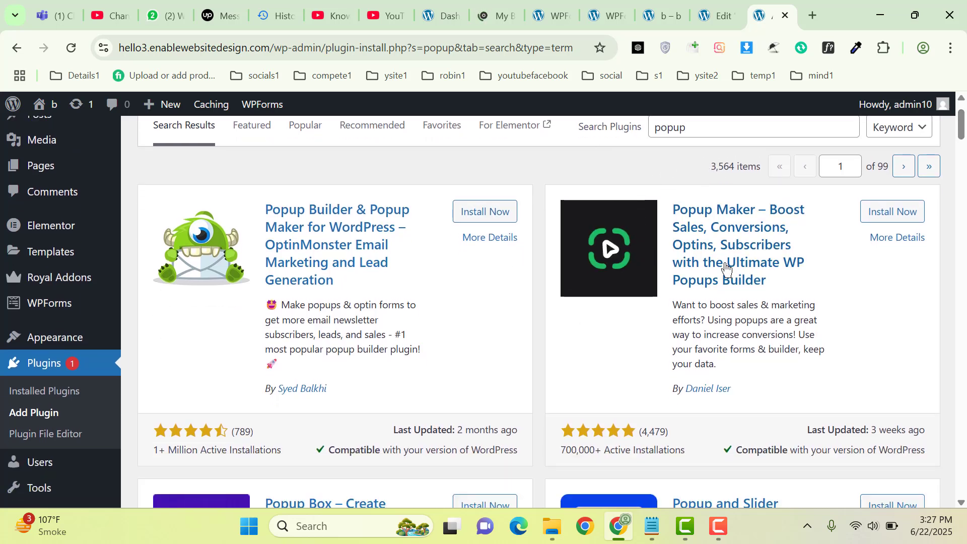
{"action": "left_click", "coordinate": [886, 212]}
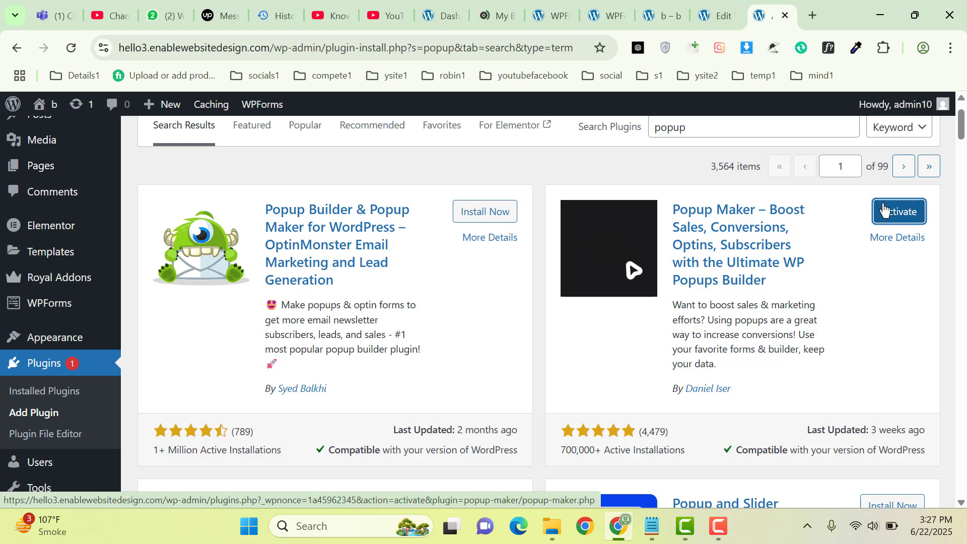
{"action": "left_click", "coordinate": [889, 214]}
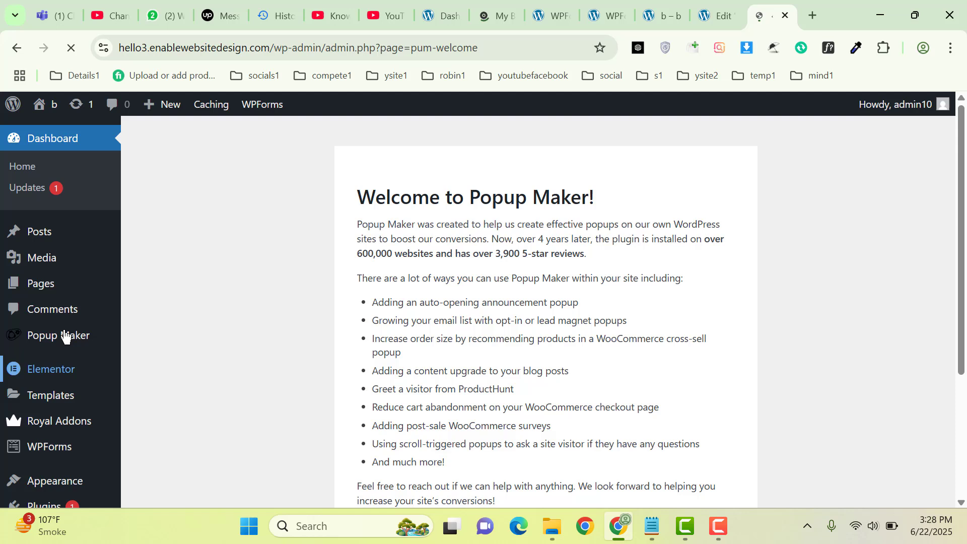
Open Popup Maker's Create New Popup page in a new browser tab
{"action": "mouse_move", "coordinate": [91, 335]}
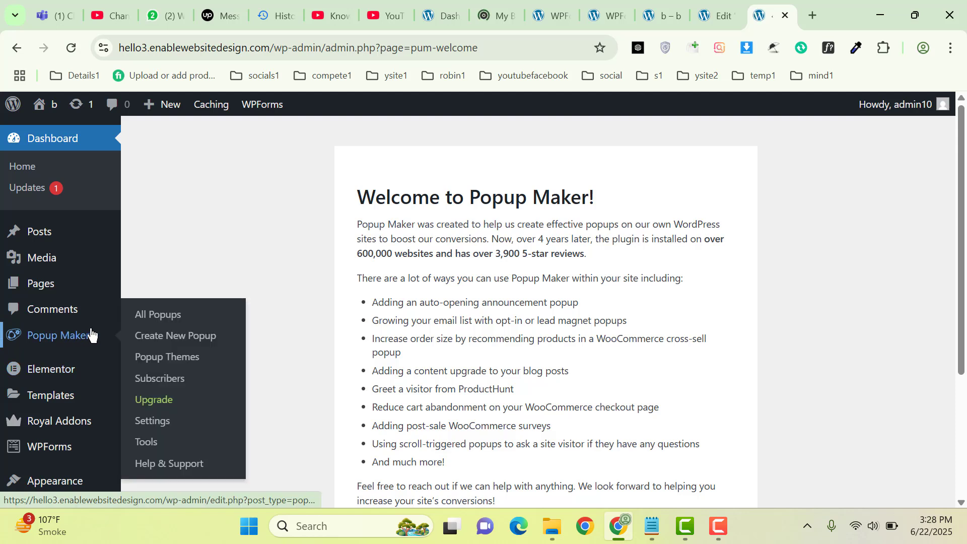
{"action": "middle_click", "coordinate": [172, 334]}
{"action": "left_click", "coordinate": [779, 12]}
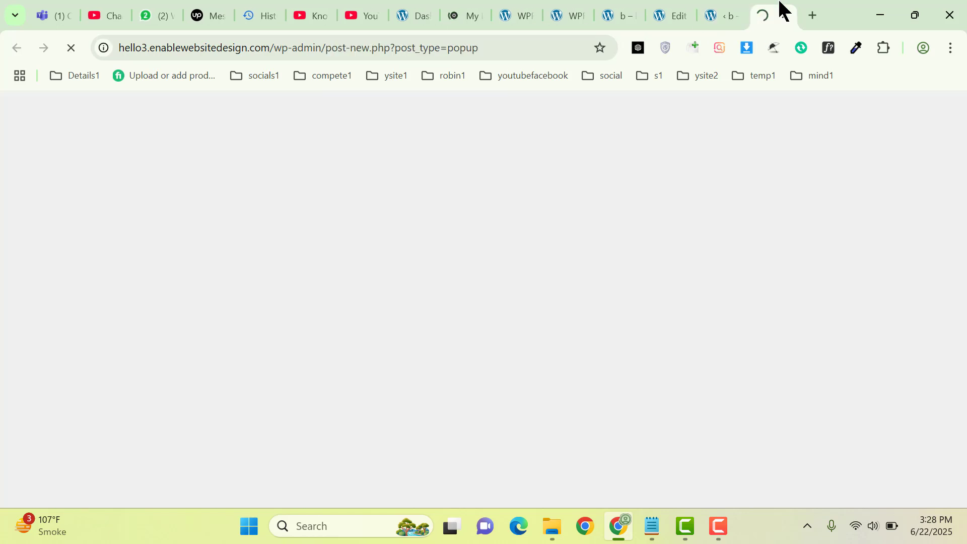
{"action": "left_click", "coordinate": [718, 526]}
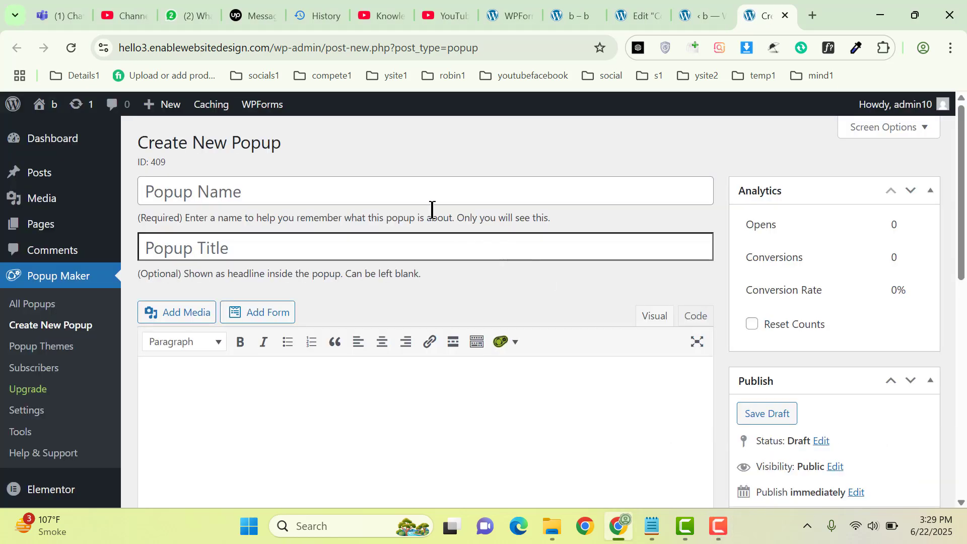
Name the new popup "First Popup" and give it the title "Contact Form"
{"action": "left_click", "coordinate": [421, 198]}
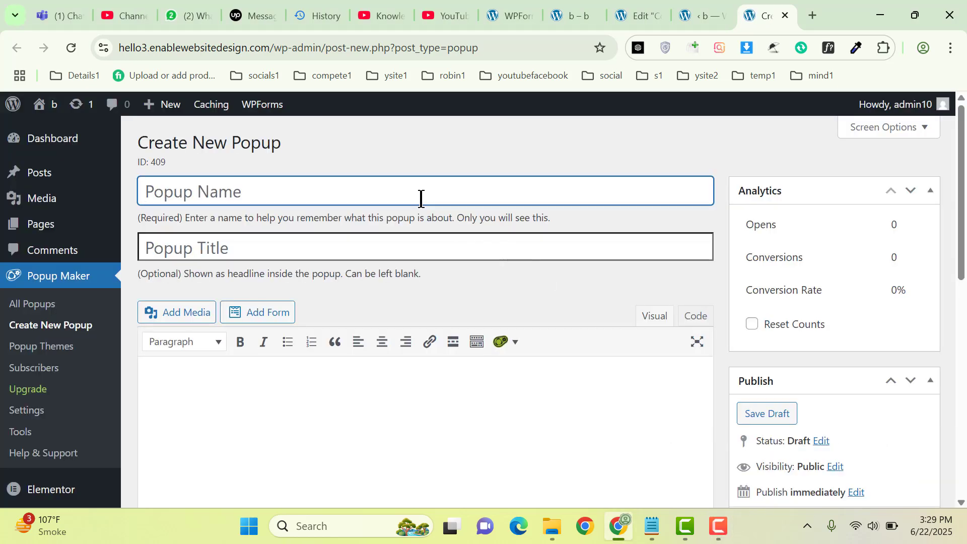
{"action": "type", "text": "First Popup"}
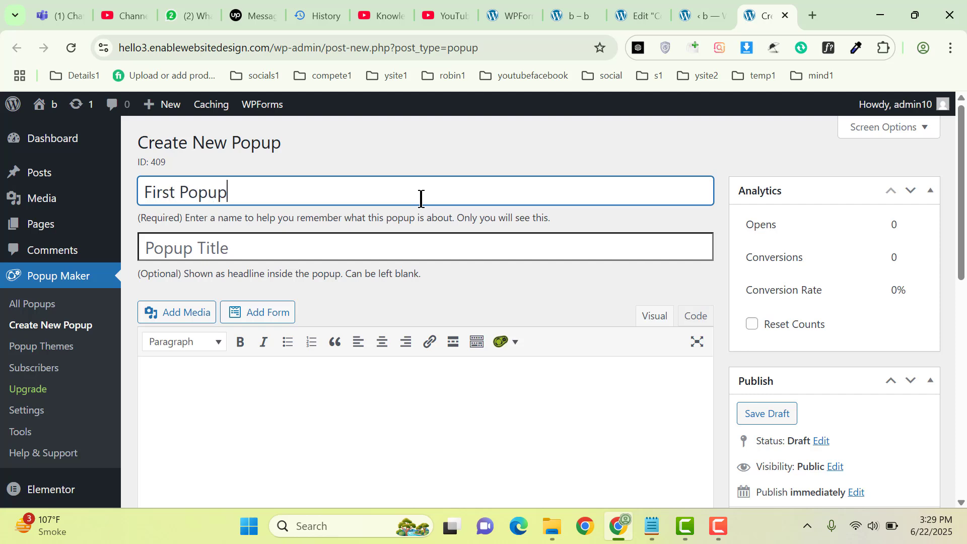
{"action": "left_click", "coordinate": [291, 241]}
{"action": "type", "text": "Contact Form"}
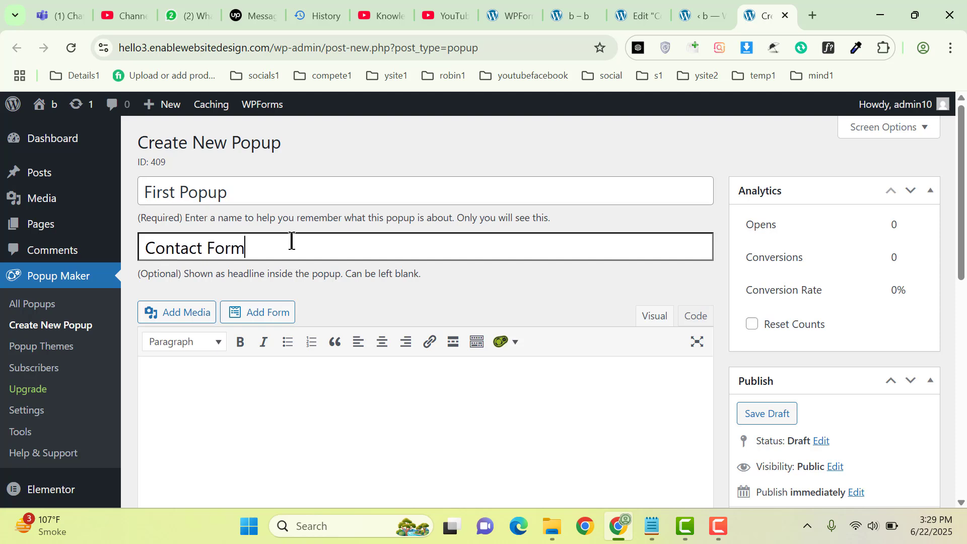
Insert the shortcode [wpforms id="195"] as the popup's content
{"action": "scroll", "coordinate": [959, 270], "scroll_direction": "down", "scroll_amount": 2}
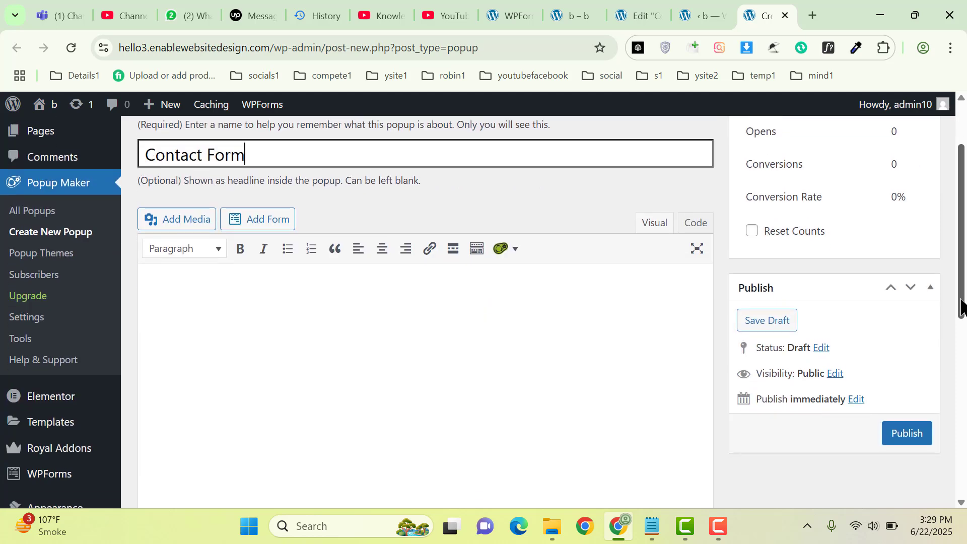
{"action": "left_click", "coordinate": [387, 296]}
{"action": "type", "text": "[wpforms id=\"195\"]"}
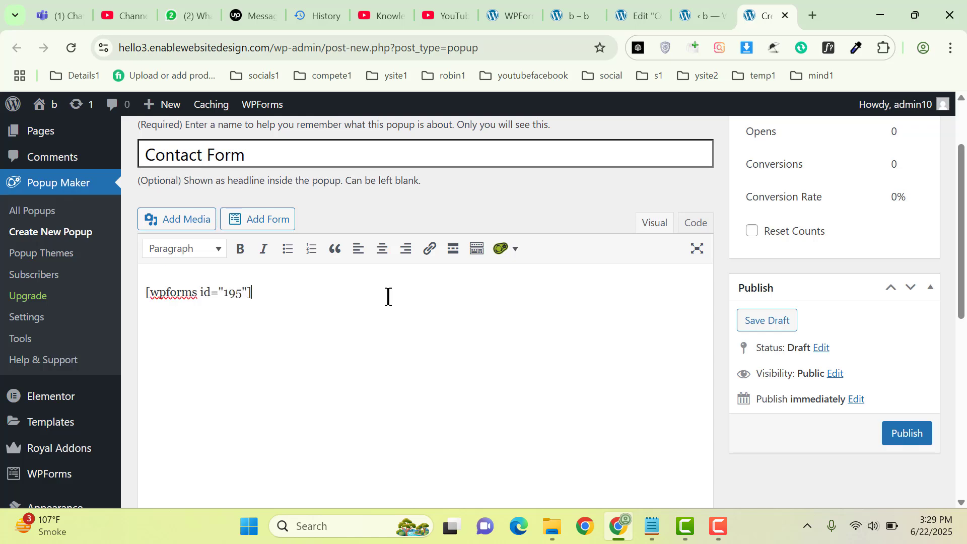
{"action": "scroll", "coordinate": [954, 189], "scroll_direction": "up", "scroll_amount": 2}
Add a Time Delay / Auto Open trigger with a 500 ms delay and an On Popup Close cookie to the popup
{"action": "scroll", "coordinate": [954, 189], "scroll_direction": "down", "scroll_amount": 7}
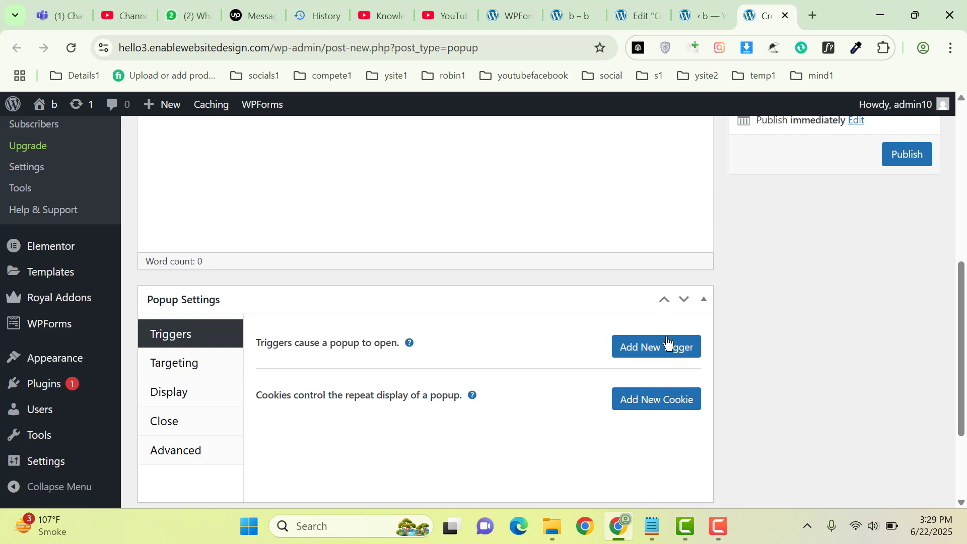
{"action": "left_click", "coordinate": [657, 348]}
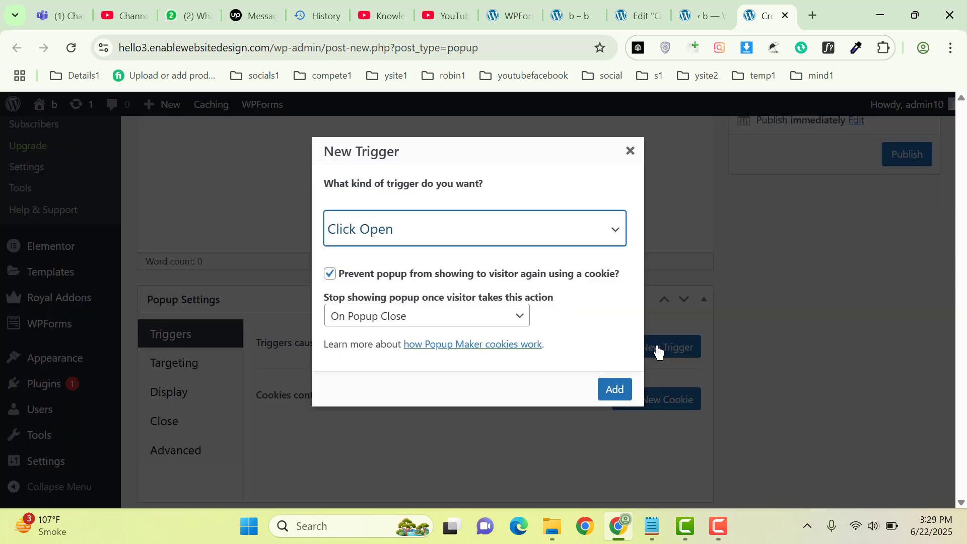
{"action": "left_click", "coordinate": [474, 230]}
{"action": "left_click", "coordinate": [403, 285]}
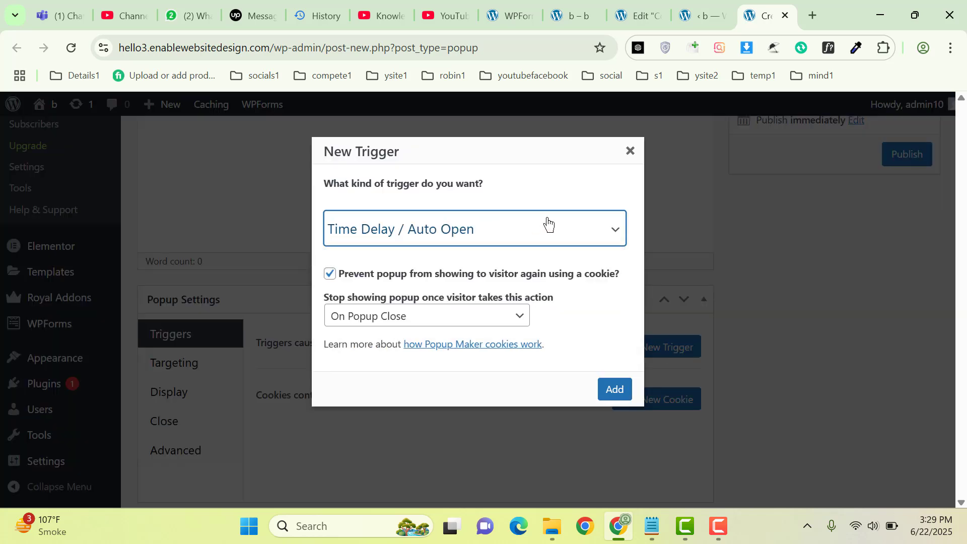
{"action": "left_click", "coordinate": [612, 393]}
{"action": "double_click", "coordinate": [501, 204]}
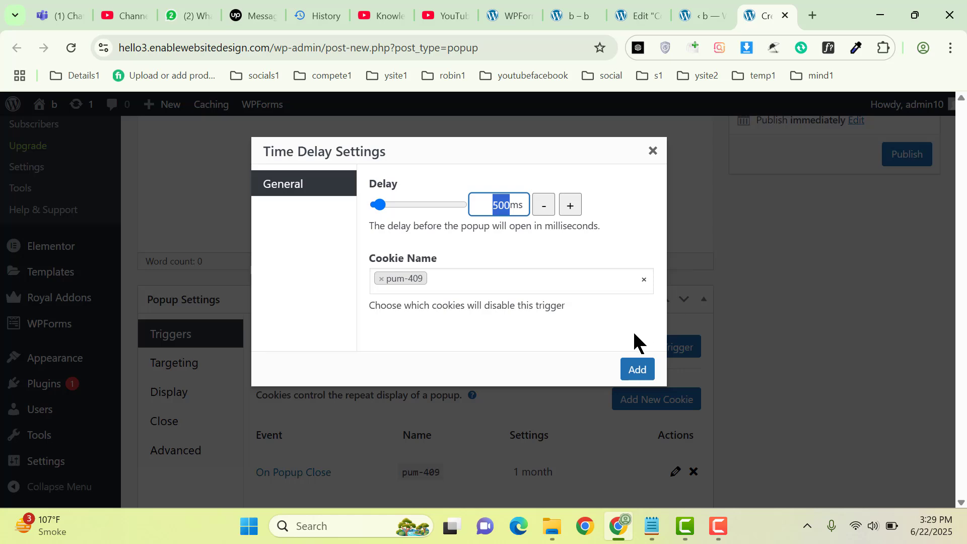
{"action": "left_click", "coordinate": [637, 371]}
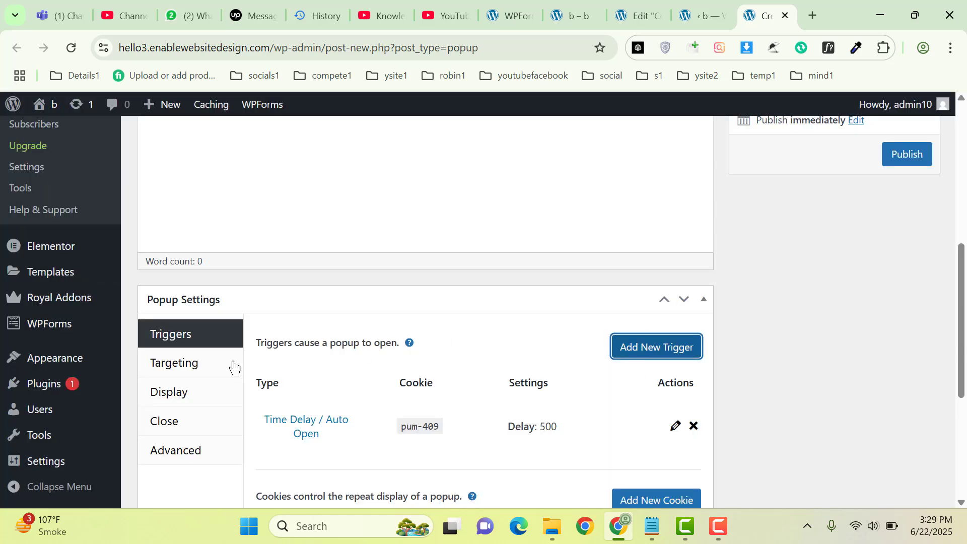
Review the popup's targeting conditions, display presets and advanced options without changing them
{"action": "left_click", "coordinate": [202, 367]}
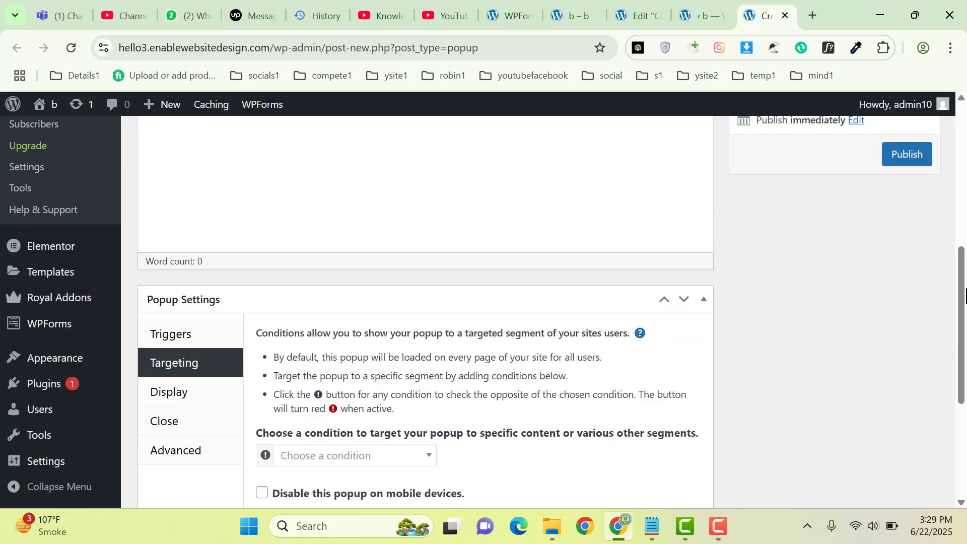
{"action": "scroll", "coordinate": [964, 296], "scroll_direction": "down", "scroll_amount": 3}
{"action": "left_click", "coordinate": [395, 301]}
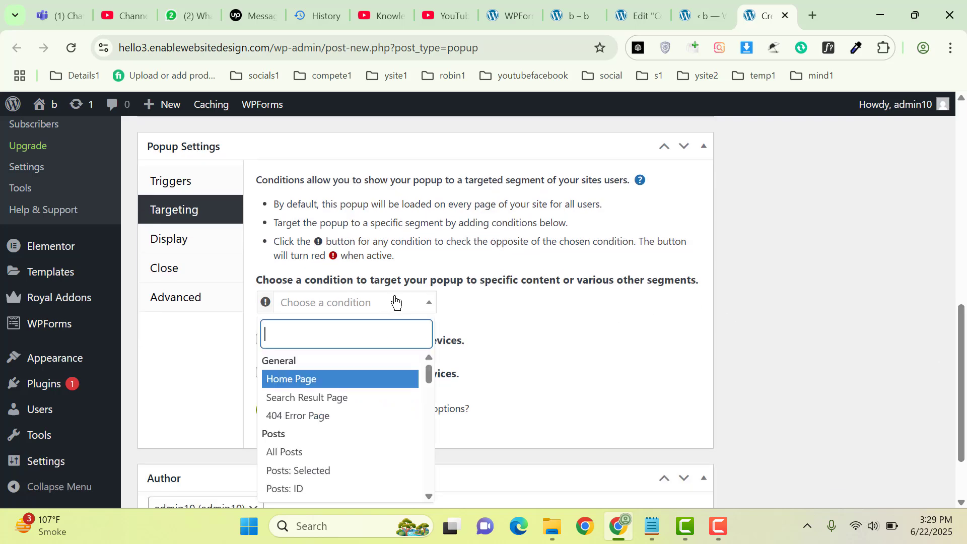
{"action": "left_click", "coordinate": [380, 305]}
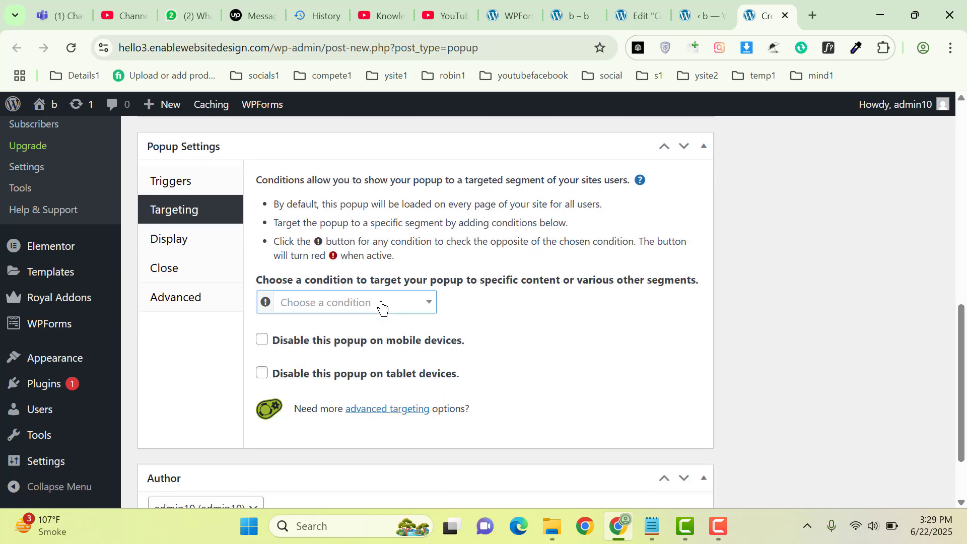
{"action": "left_click", "coordinate": [199, 243]}
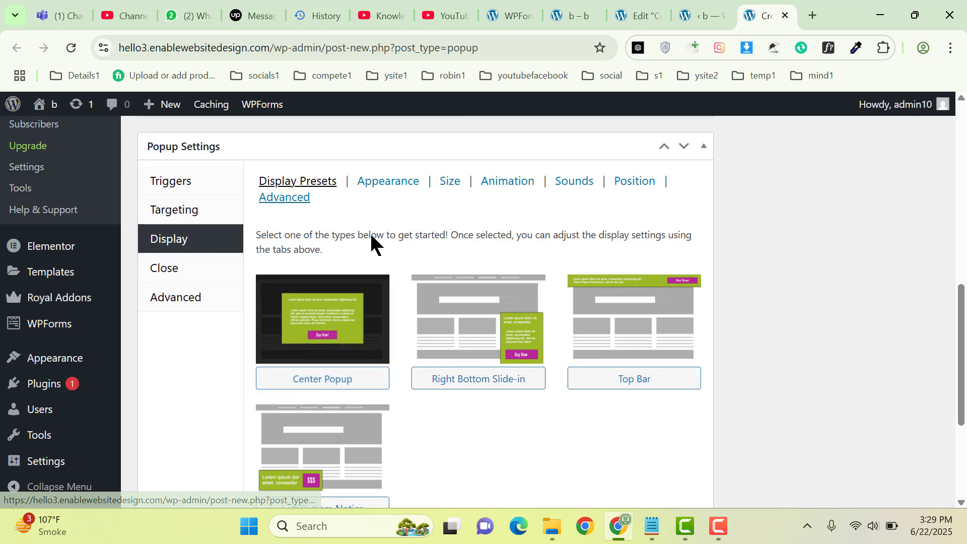
{"action": "left_click", "coordinate": [207, 300]}
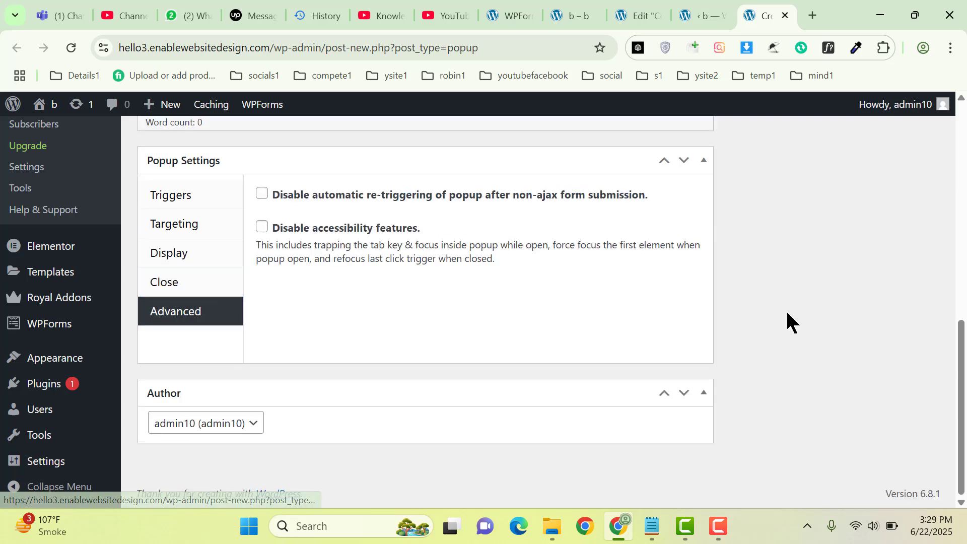
Publish the "First Popup" popup
{"action": "left_click_drag", "start_coordinate": [960, 362], "coordinate": [958, 152]}
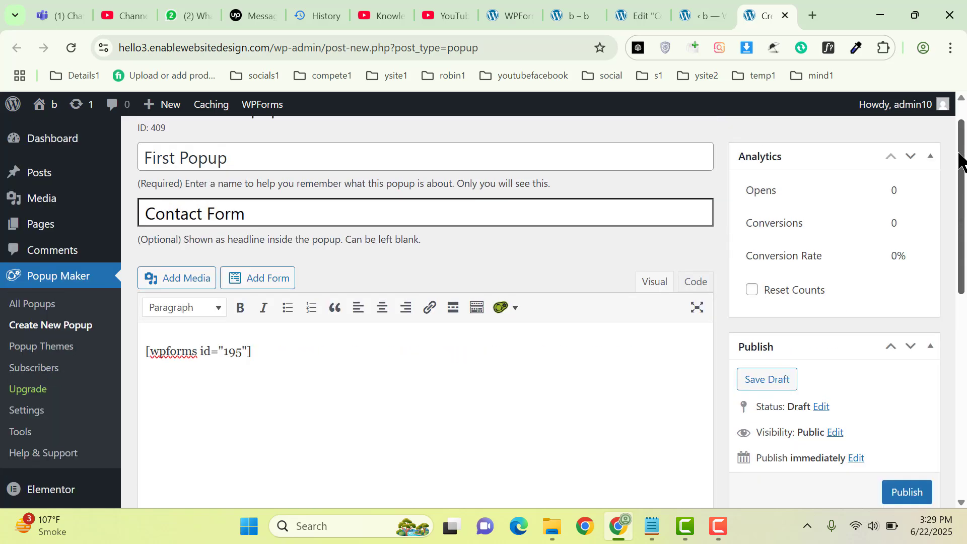
{"action": "left_click_drag", "start_coordinate": [964, 293], "coordinate": [964, 343]}
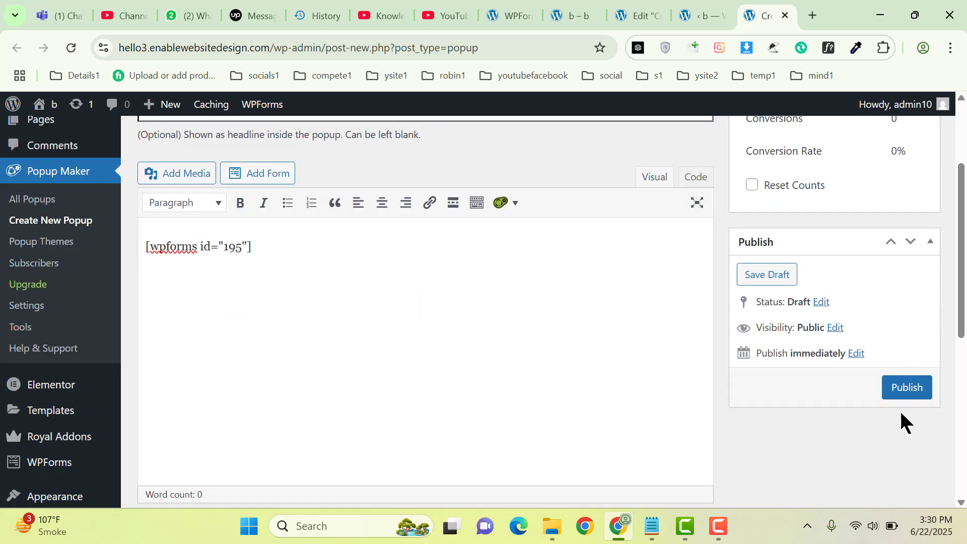
{"action": "left_click", "coordinate": [902, 387]}
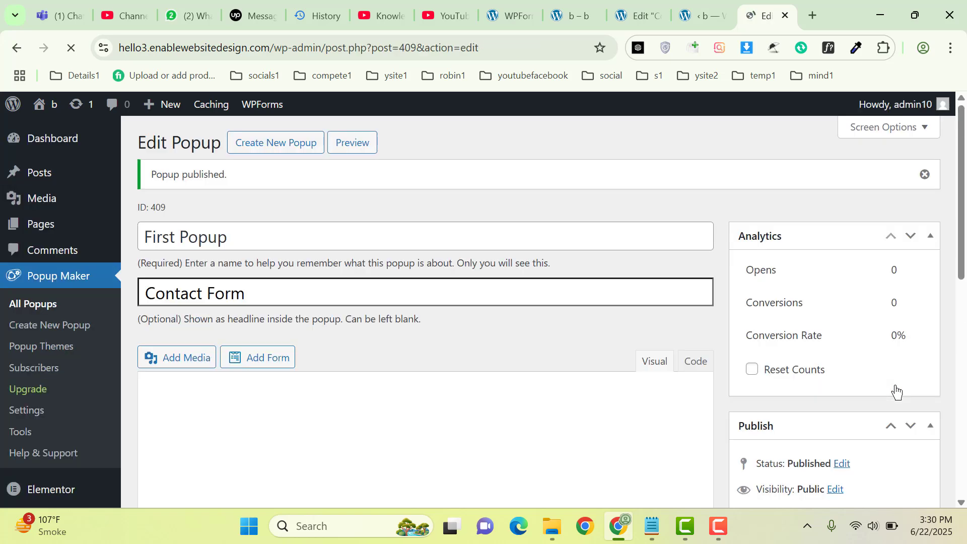
Open Elementor's popup templates in a new browser tab and move the "Contact US1" popup to the trash
{"action": "scroll", "coordinate": [168, 248], "scroll_direction": "down", "scroll_amount": 8}
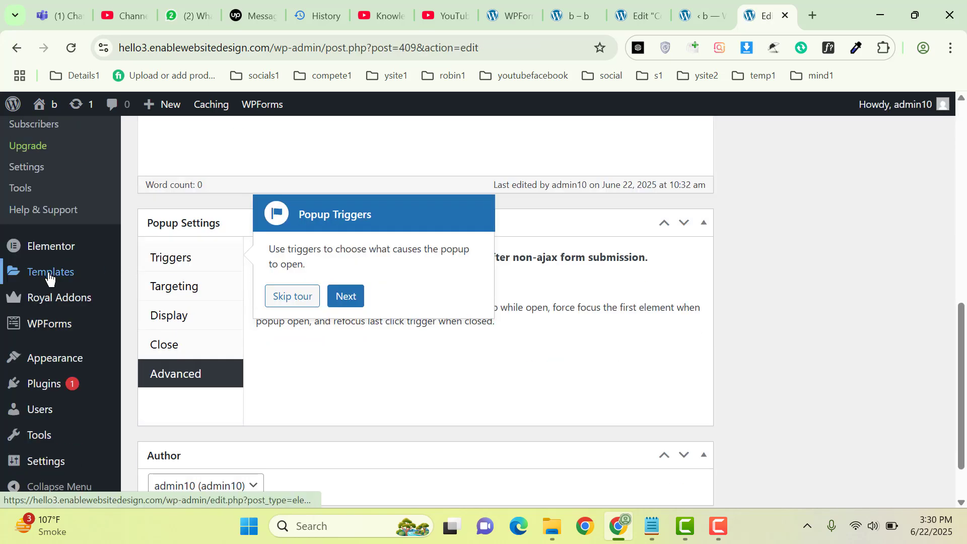
{"action": "mouse_move", "coordinate": [92, 278]}
{"action": "middle_click", "coordinate": [151, 295]}
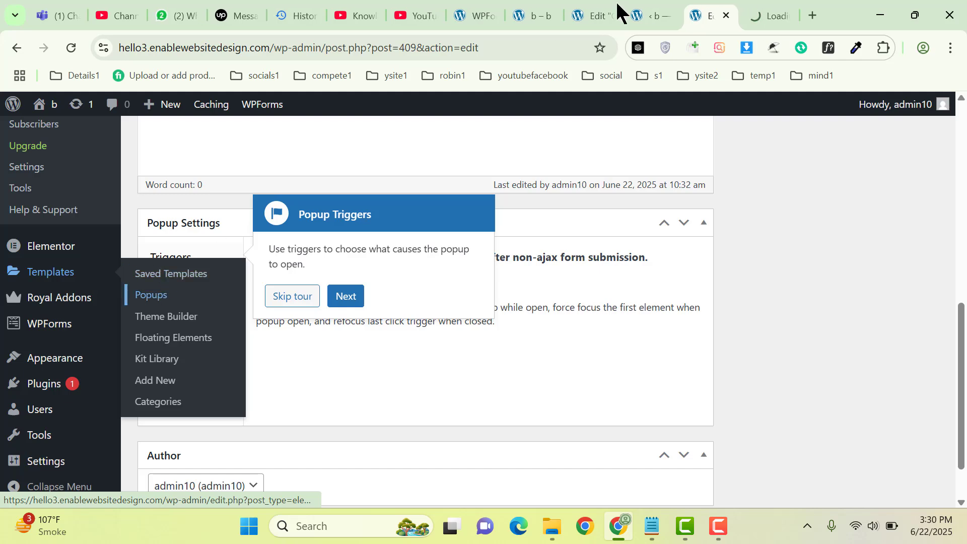
{"action": "left_click", "coordinate": [753, 8]}
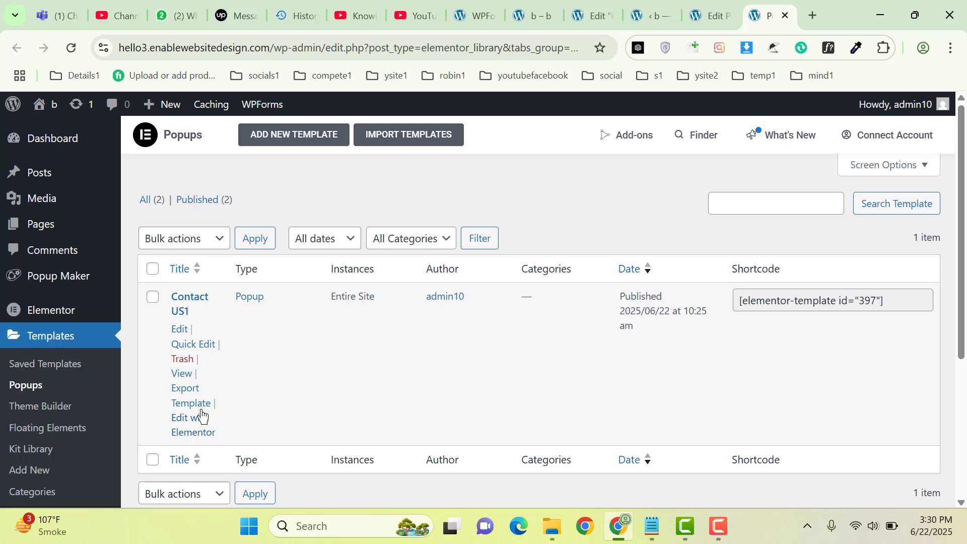
{"action": "left_click", "coordinate": [190, 364]}
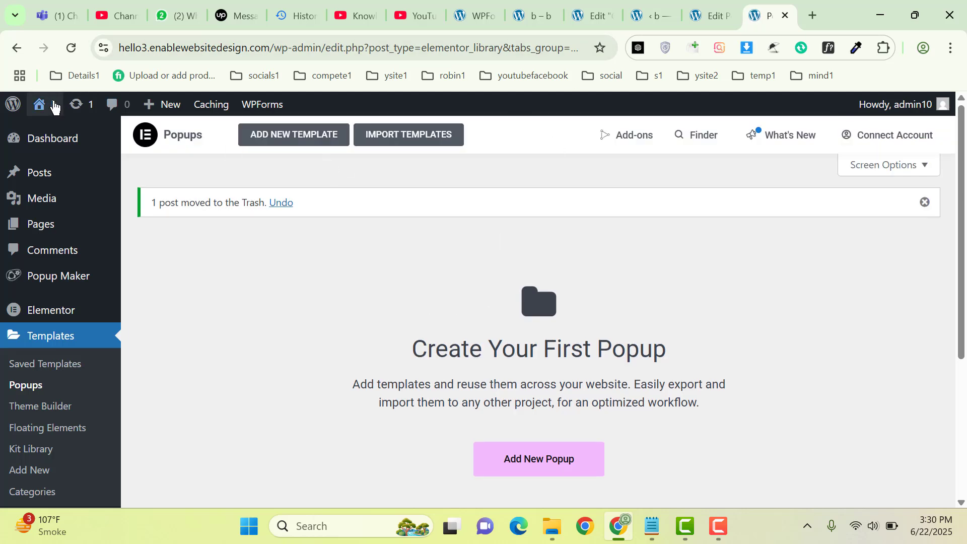
Open the site's home page in a new browser tab and check the contact form popup there
{"action": "middle_click", "coordinate": [40, 109]}
{"action": "left_click", "coordinate": [765, 7]}
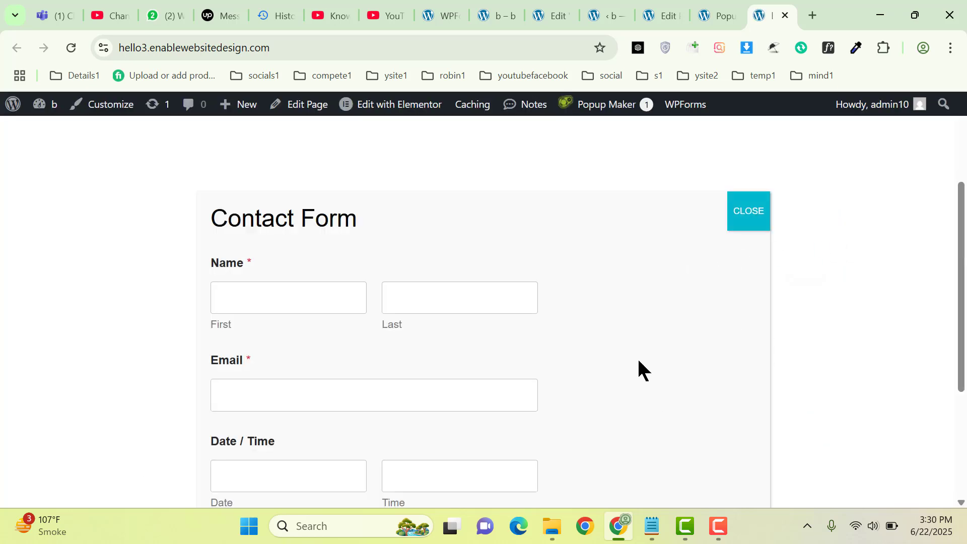
{"action": "mouse_move", "coordinate": [962, 246]}
{"action": "left_mouse_down"}
{"action": "mouse_move", "coordinate": [960, 388]}
{"action": "mouse_move", "coordinate": [962, 246]}
{"action": "left_mouse_up"}
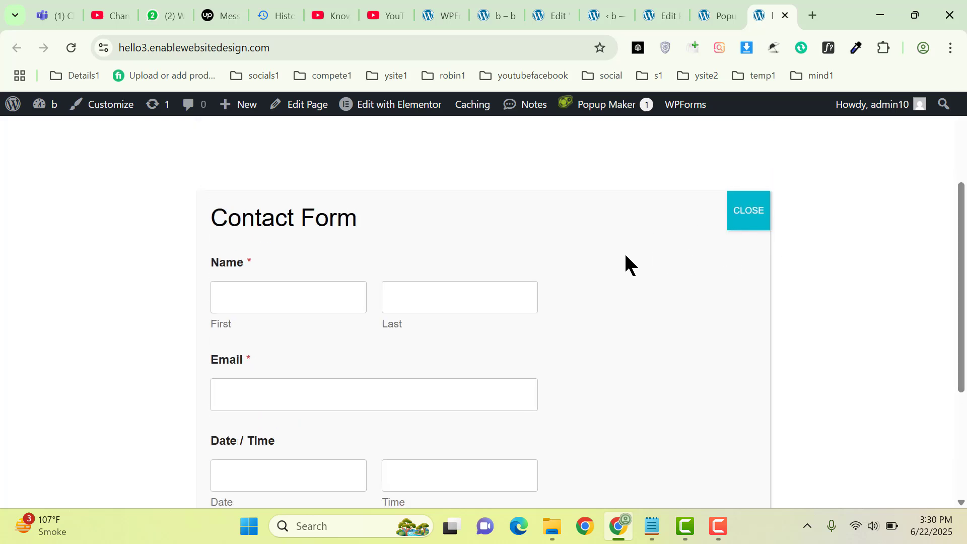